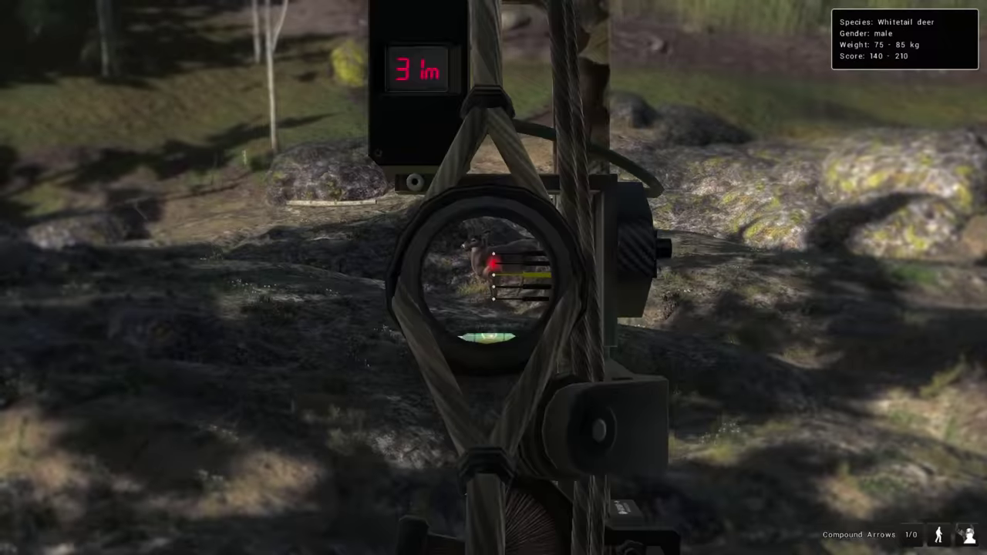
Step: Loose an arrow from the compound bow at the whitetail buck
{"action": "left_click", "coordinate": [494, 278]}
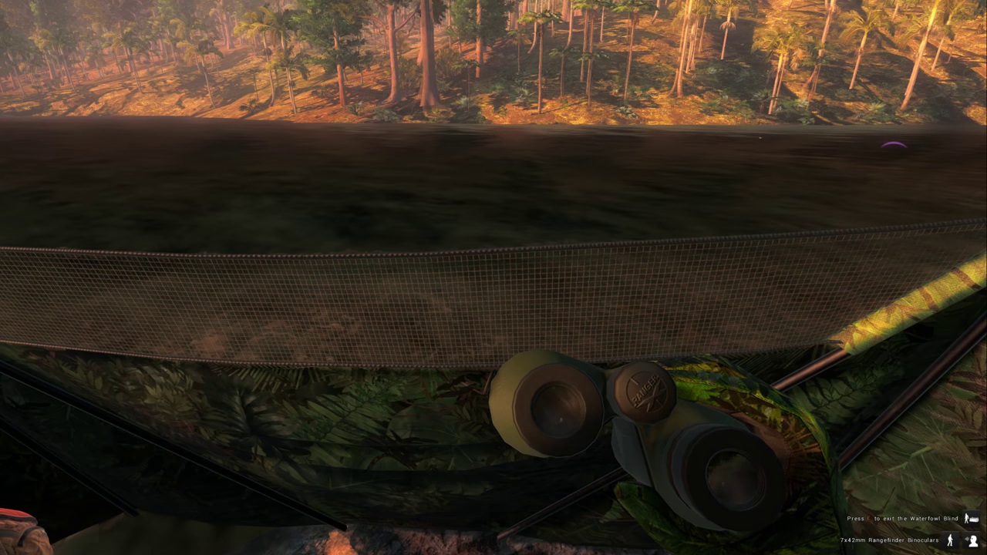
Step: Equip the Magpie Goose Long Range Caller and blow it repeatedly across the lake
{"action": "key", "text": "3"}
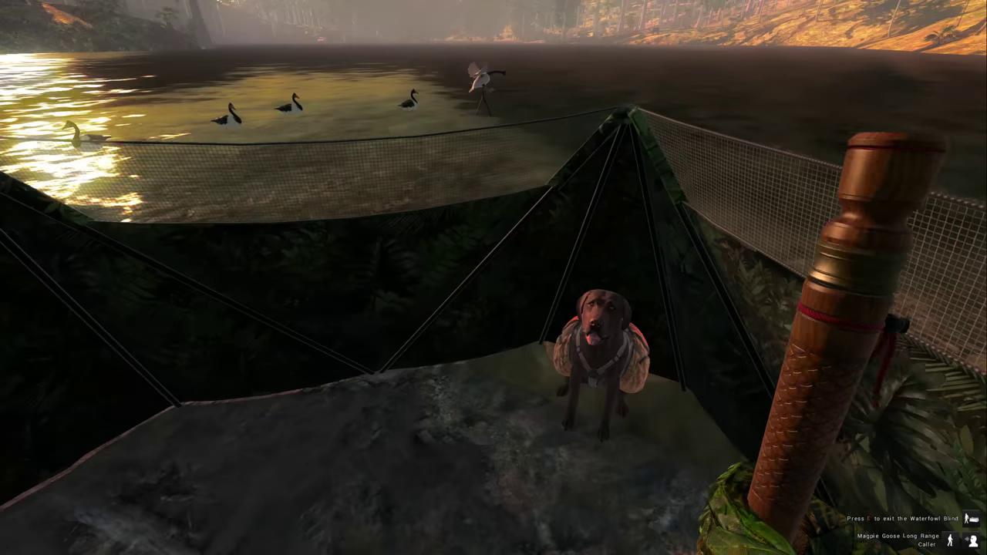
{"action": "key", "text": "1"}
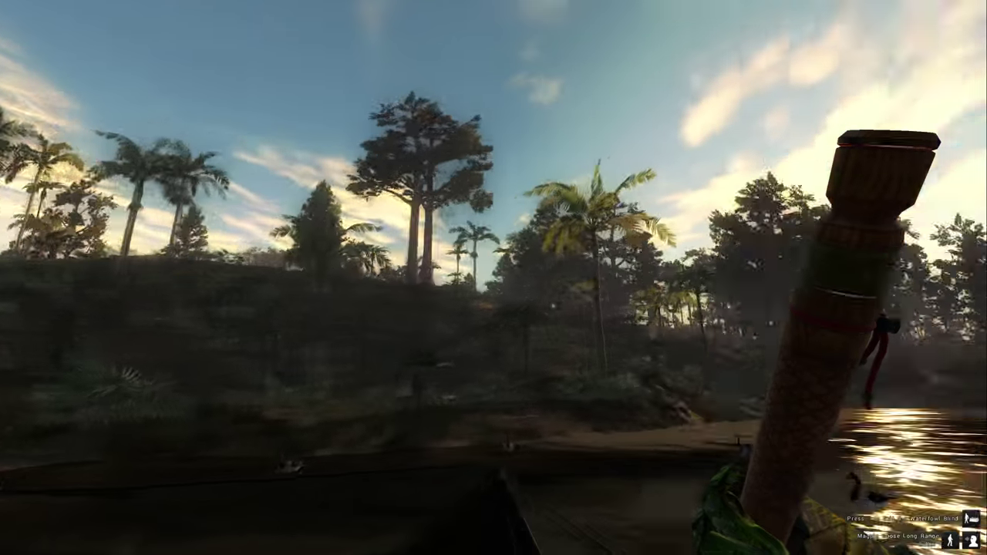
{"action": "left_click", "coordinate": [494, 277]}
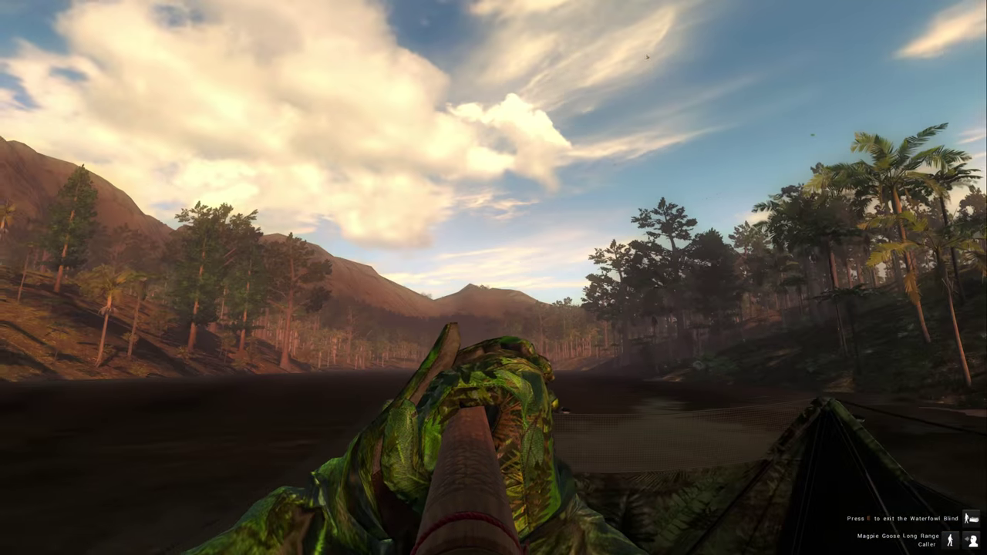
{"action": "left_click", "coordinate": [494, 278]}
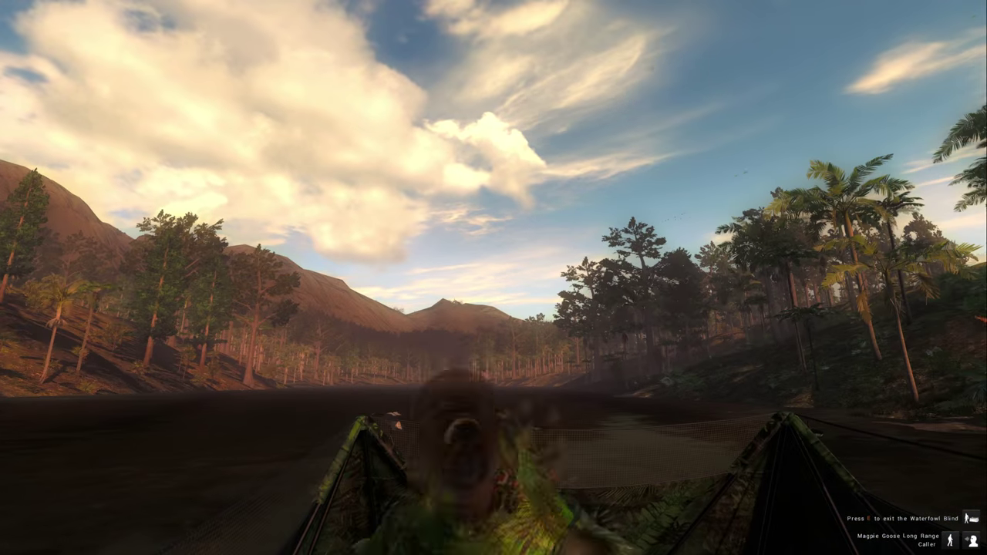
{"action": "left_click", "coordinate": [494, 277]}
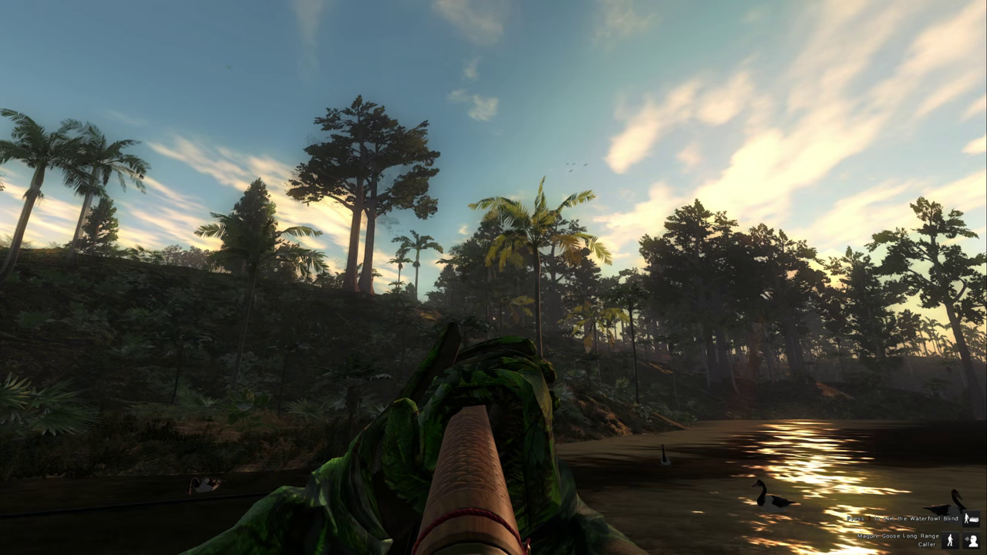
{"action": "left_click", "coordinate": [494, 278]}
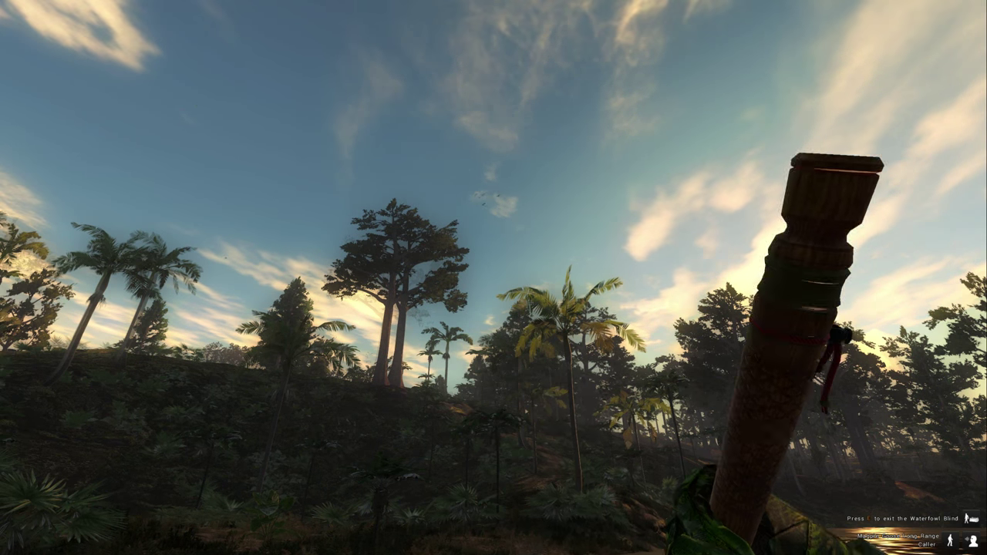
{"action": "left_click", "coordinate": [494, 278]}
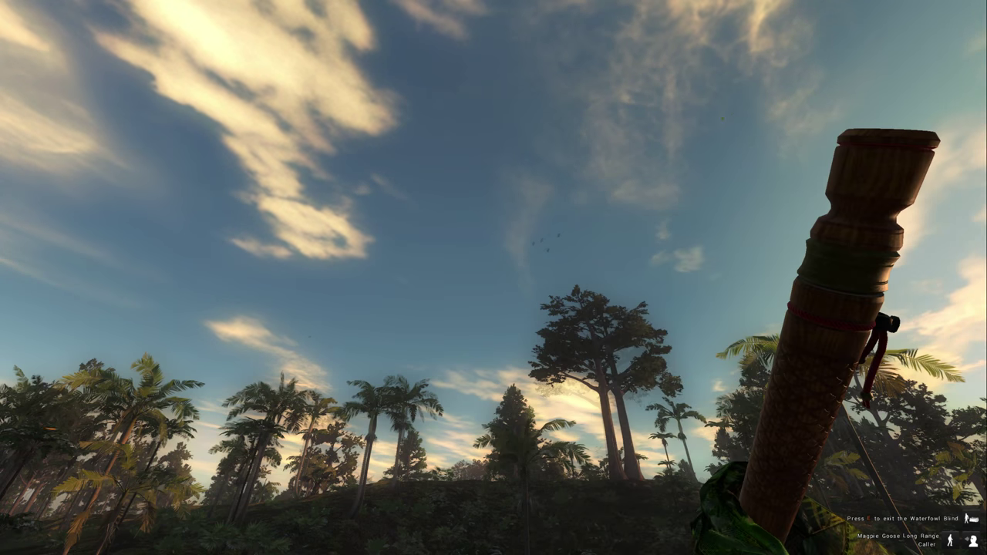
{"action": "left_click", "coordinate": [494, 278]}
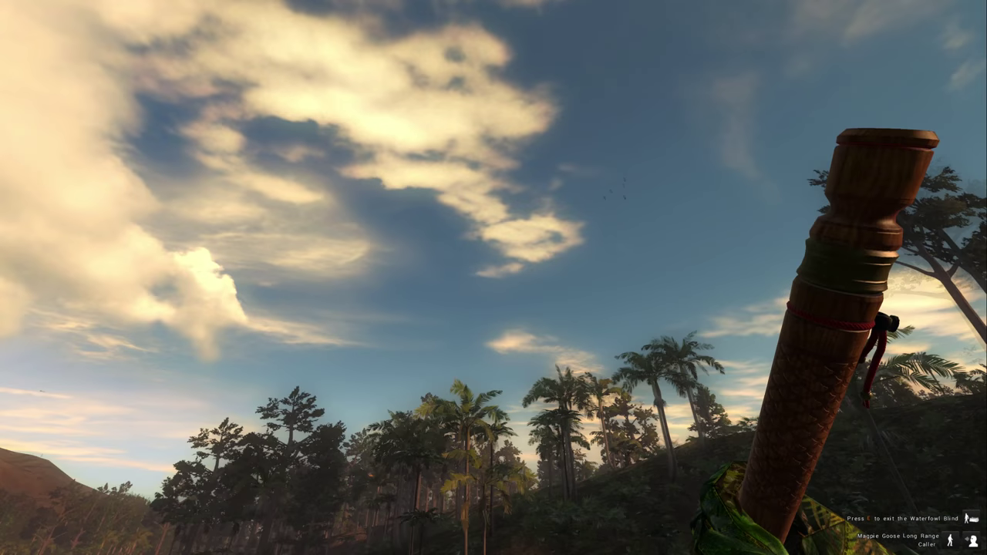
Step: Keep calling to bring geese overhead, then draw the 12 GA shotgun
{"action": "left_click", "coordinate": [494, 278]}
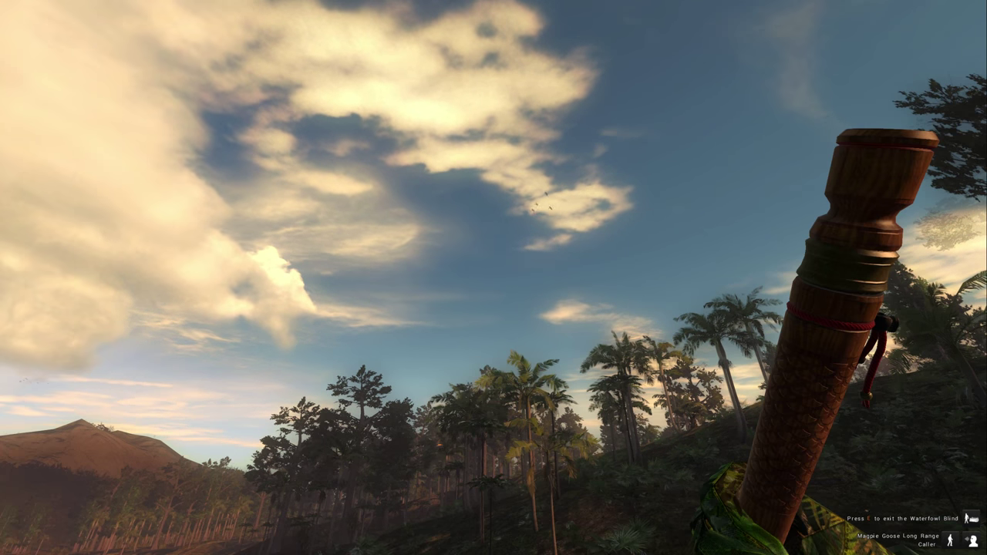
{"action": "left_click", "coordinate": [494, 277]}
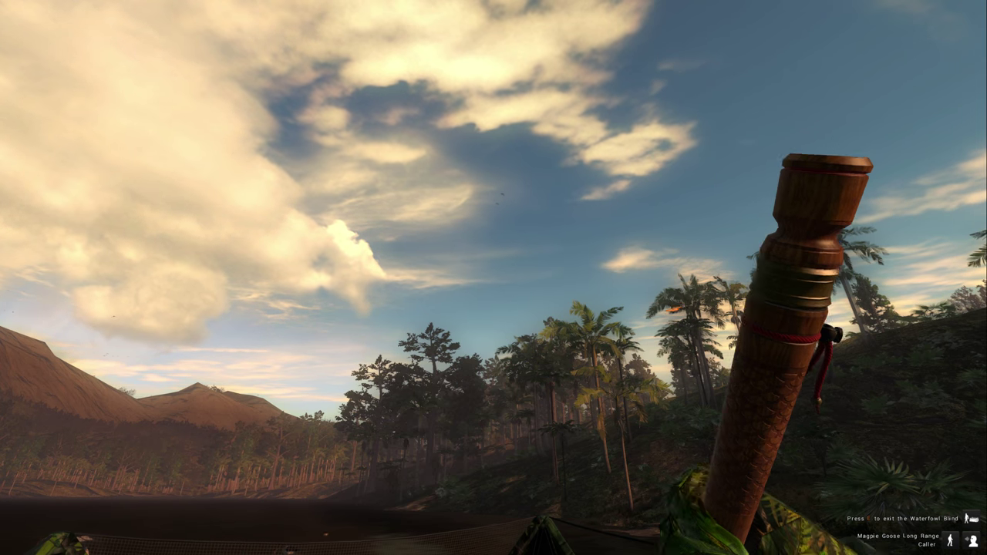
{"action": "left_click", "coordinate": [493, 278]}
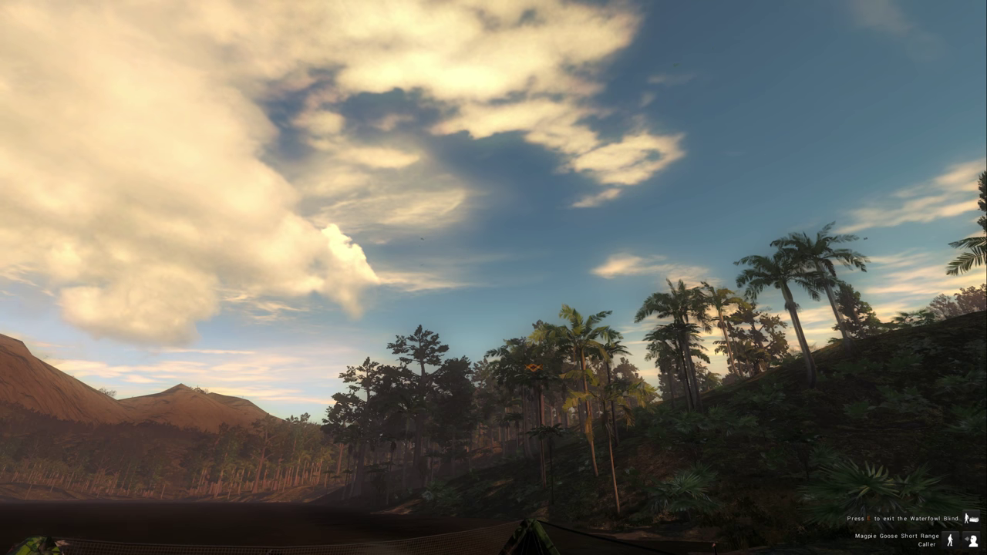
{"action": "left_click", "coordinate": [493, 277]}
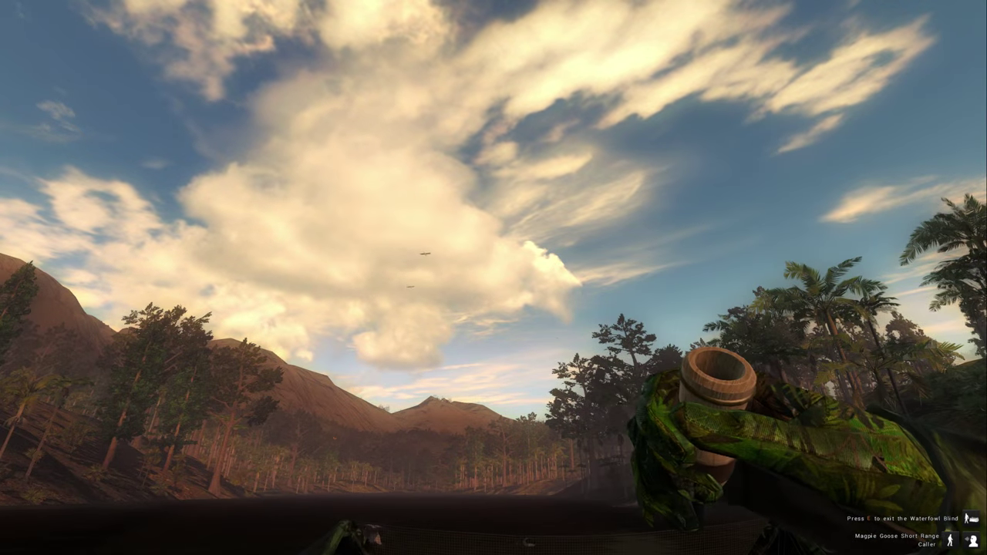
{"action": "left_click", "coordinate": [493, 278]}
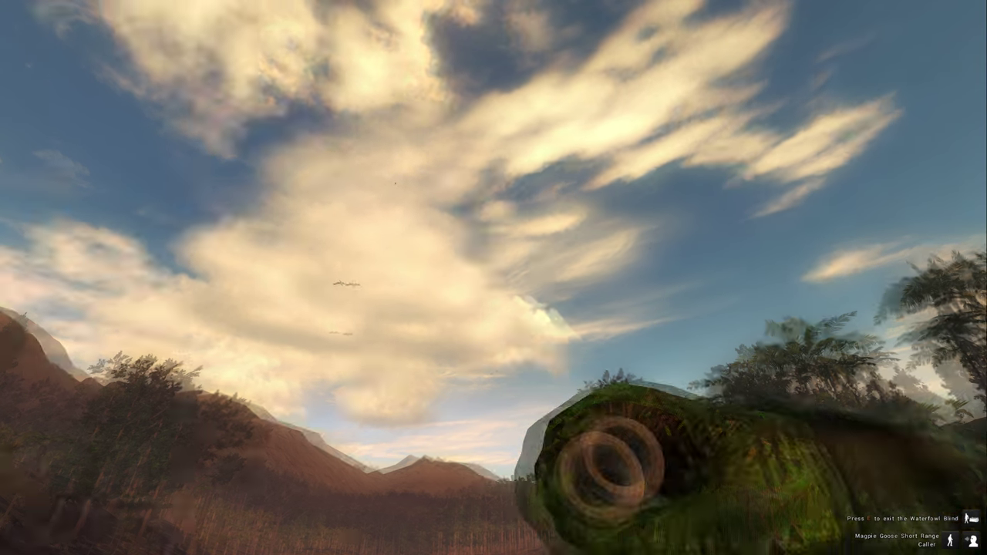
{"action": "key", "text": "1"}
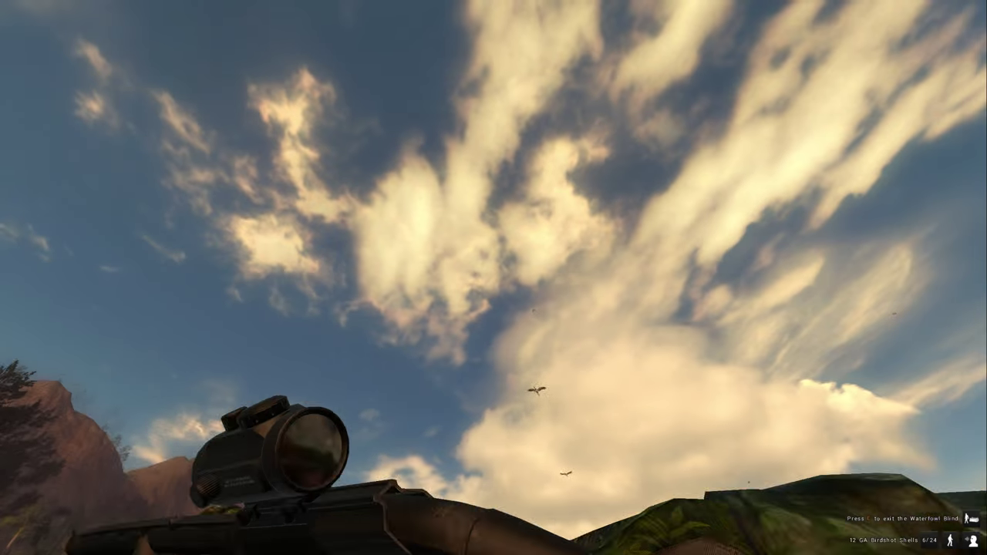
Step: Fire a scoped shot at the flying magpie goose, reload with birdshot, and holster
{"action": "right_click", "coordinate": [493, 278]}
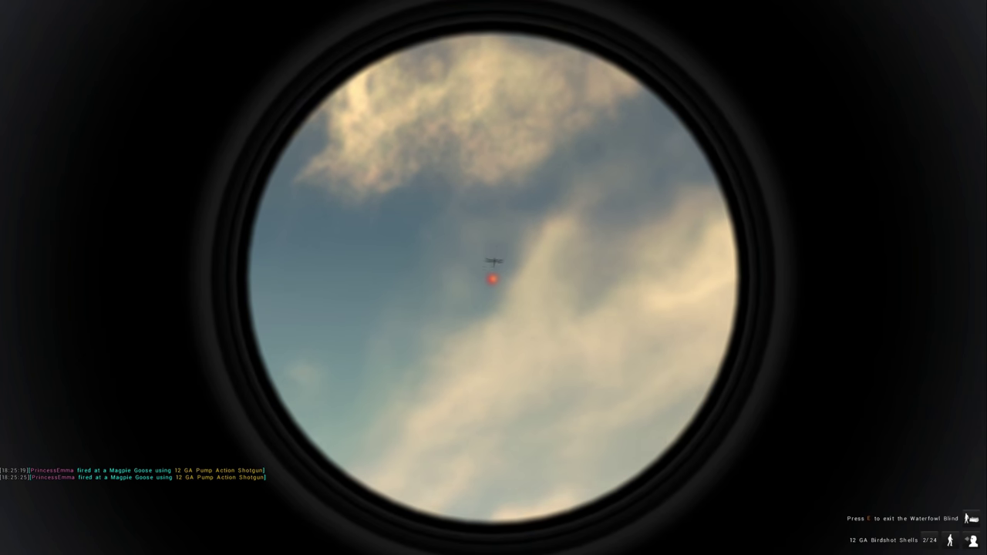
{"action": "left_click", "coordinate": [492, 279]}
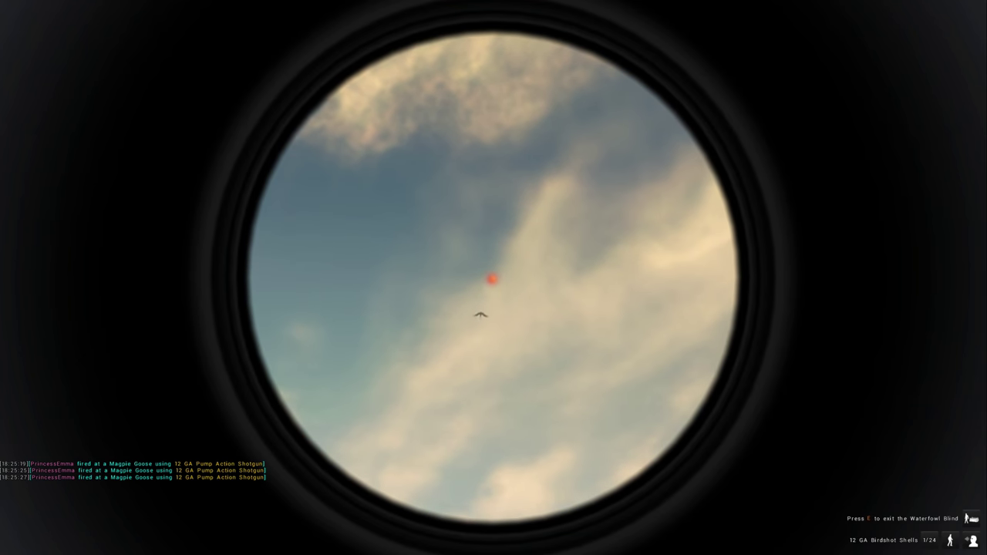
{"action": "right_click", "coordinate": [493, 278]}
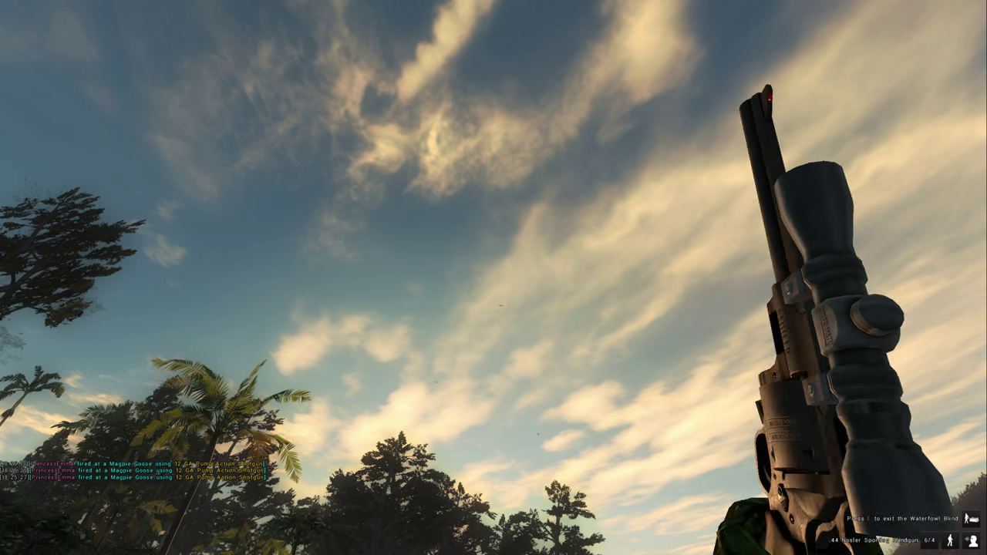
{"action": "scroll", "coordinate": [494, 278], "scroll_direction": "down", "scroll_amount": 1}
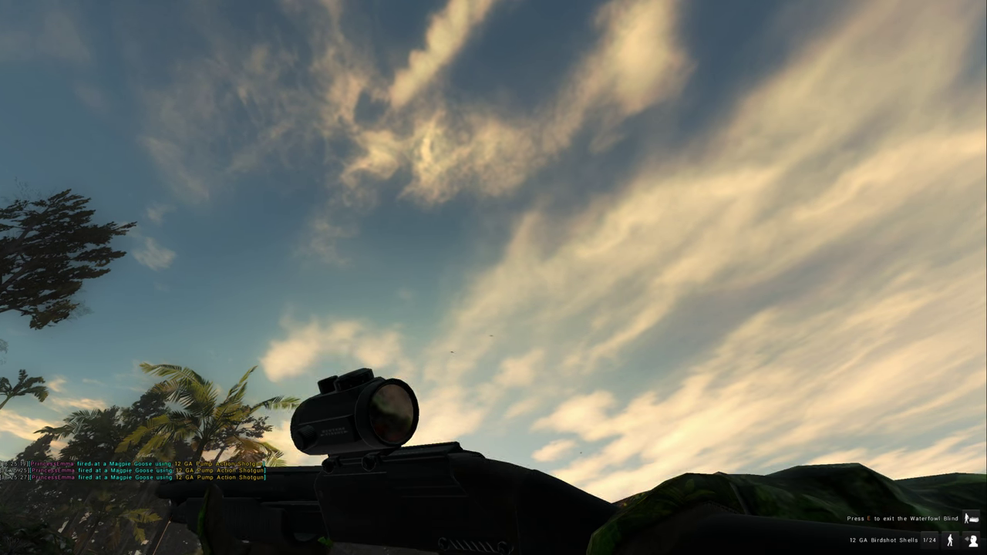
{"action": "key", "text": "r"}
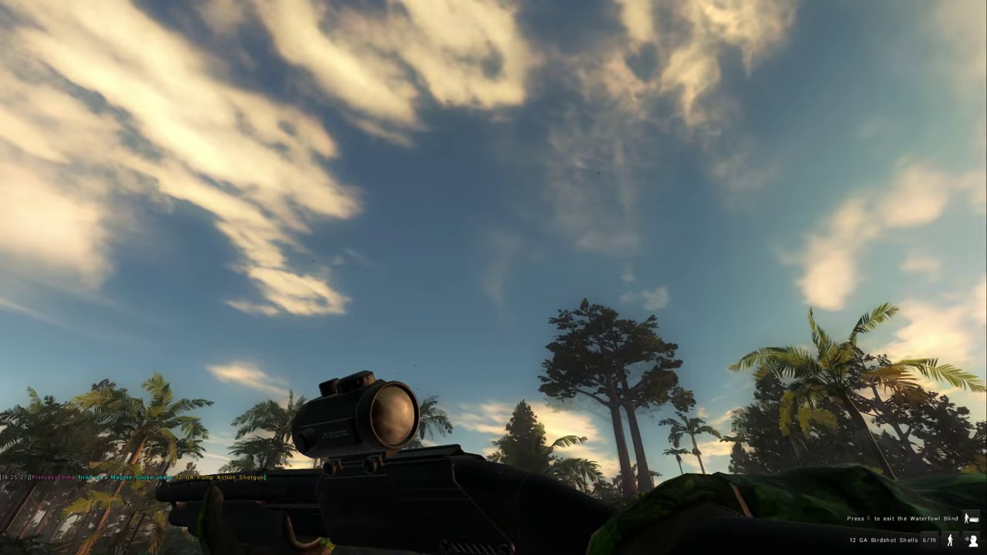
{"action": "key", "text": "h"}
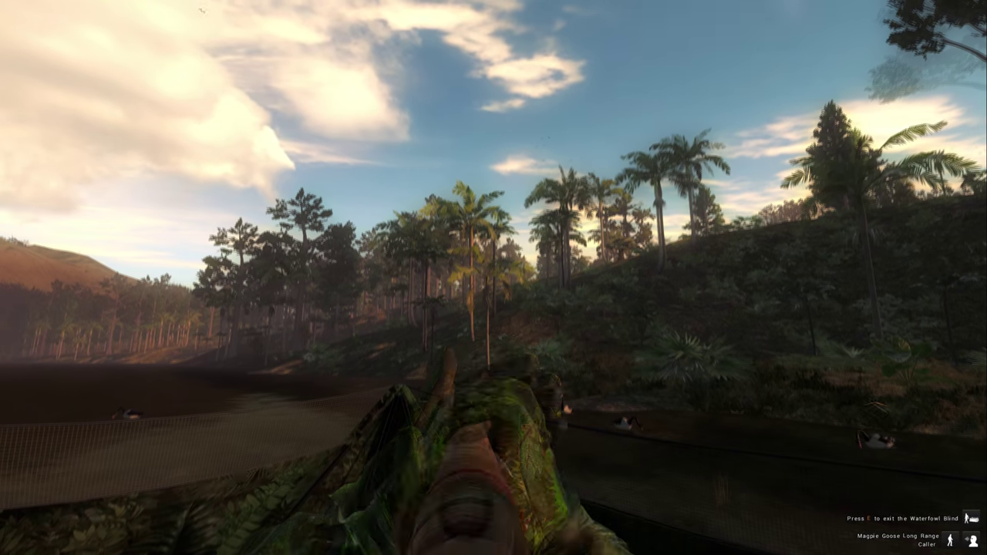
Step: Blow the long range call, then call the approaching flock twice with the short range caller
{"action": "left_click", "coordinate": [494, 277]}
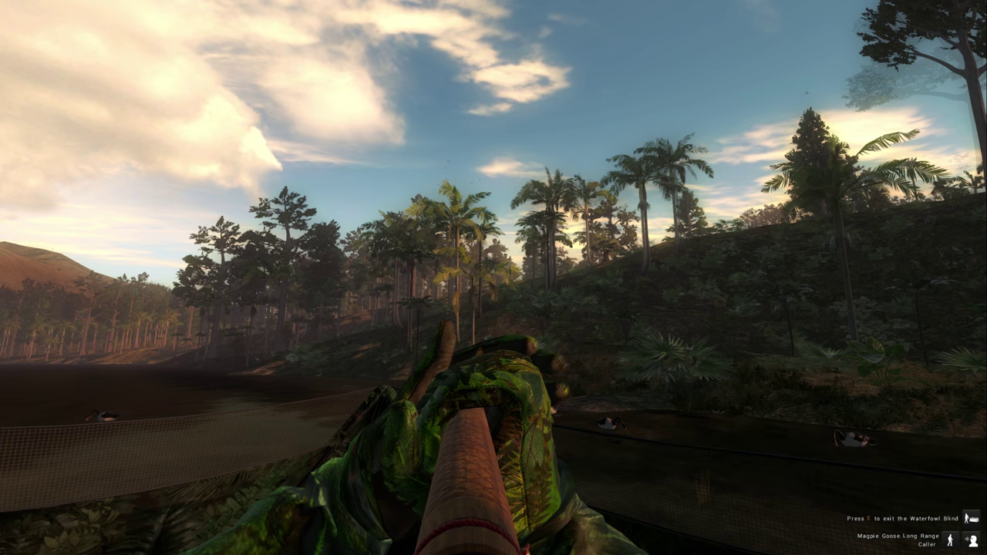
{"action": "key", "text": "4"}
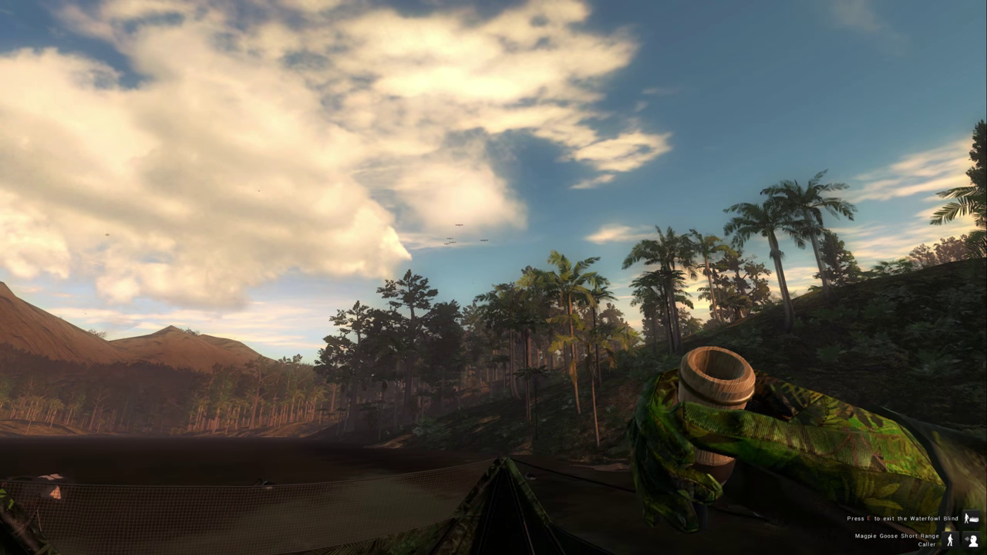
{"action": "left_click", "coordinate": [494, 278]}
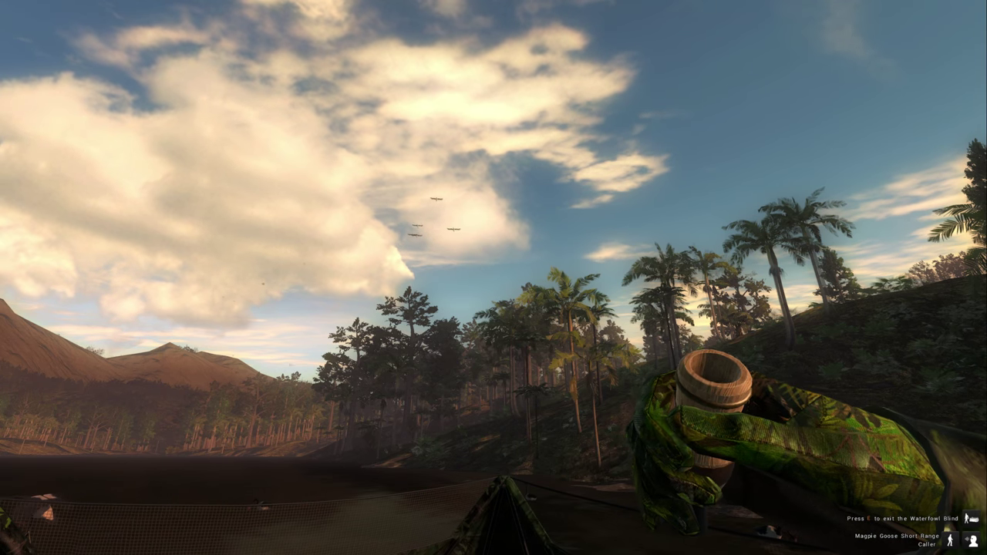
{"action": "left_click", "coordinate": [494, 278]}
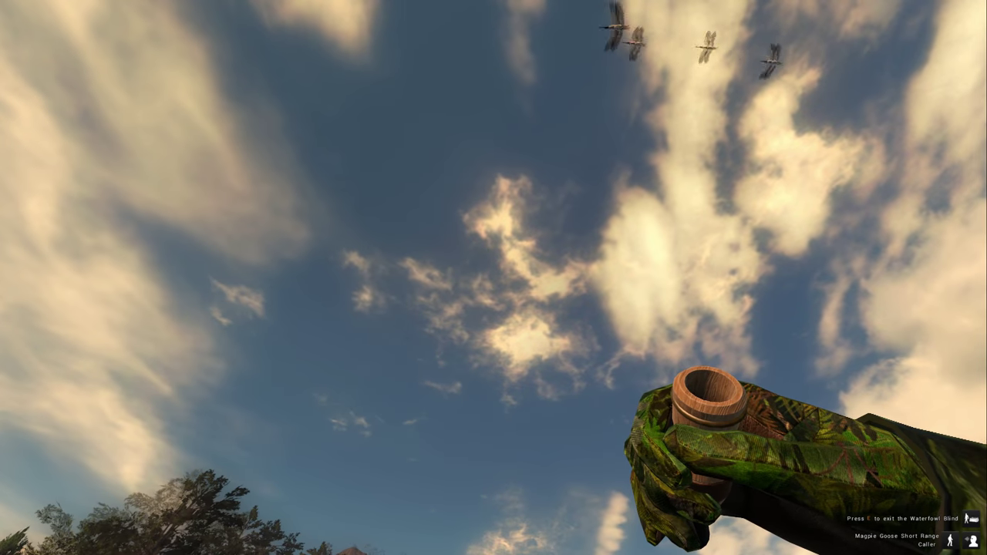
{"action": "key", "text": "1"}
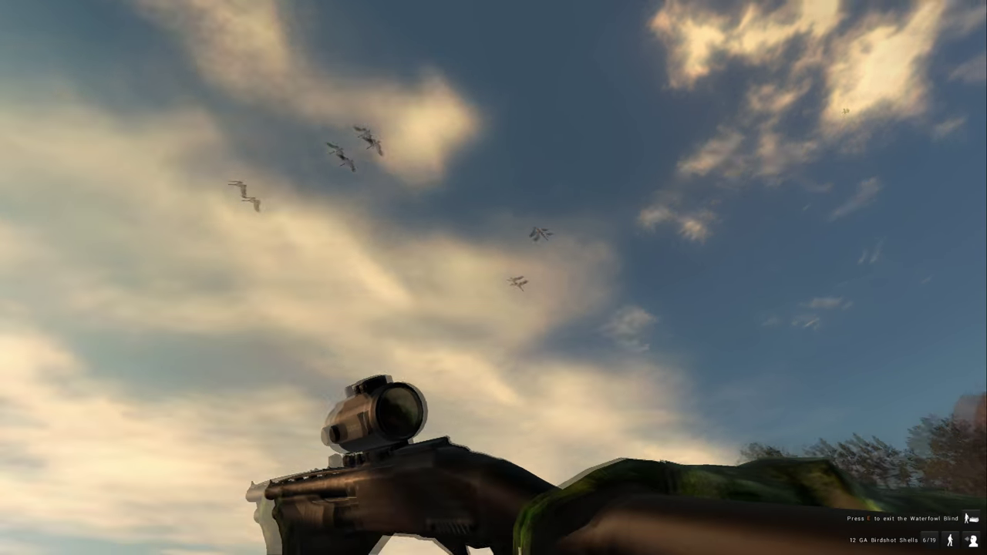
Step: Fire three scoped shots at the flying magpie geese and reload with birdshot
{"action": "right_click", "coordinate": [494, 278]}
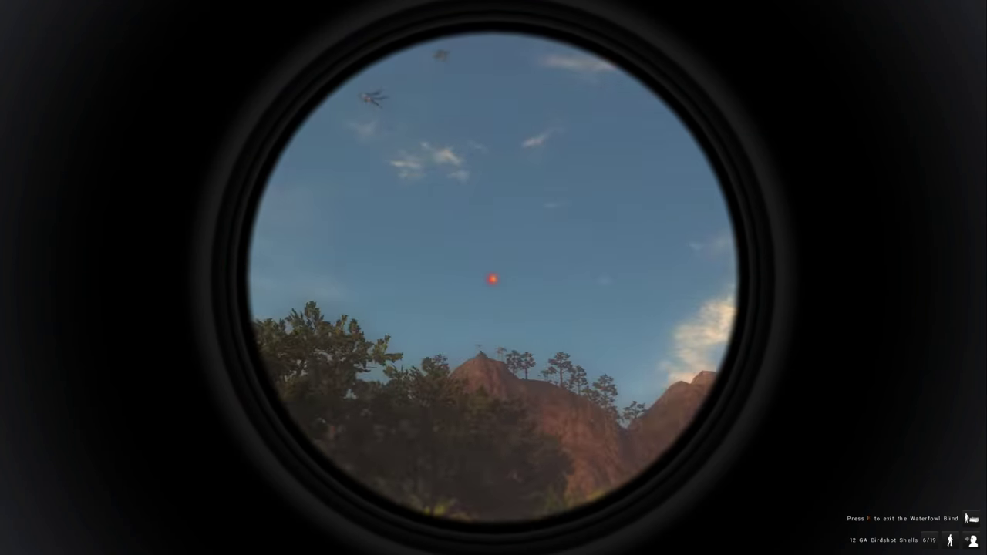
{"action": "left_click", "coordinate": [494, 278]}
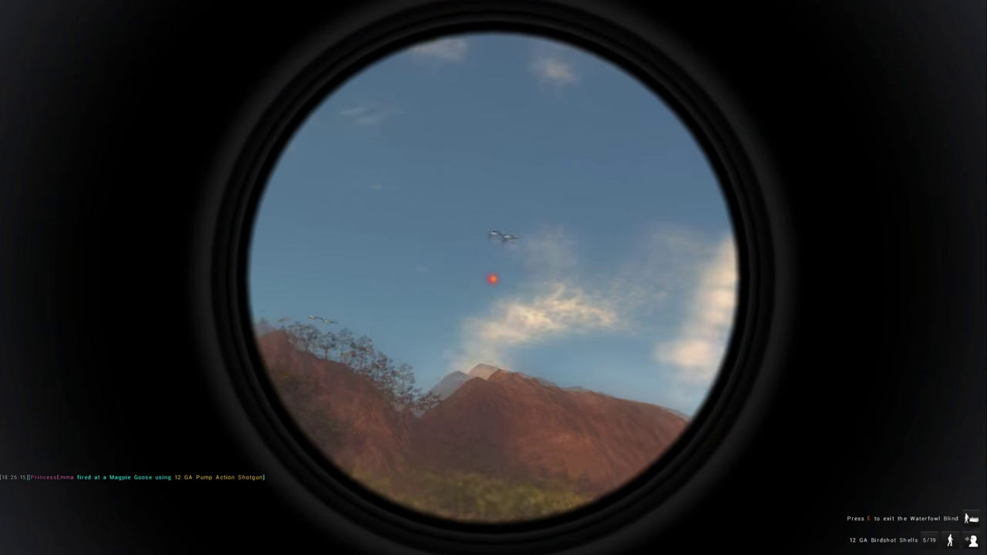
{"action": "left_click", "coordinate": [493, 277]}
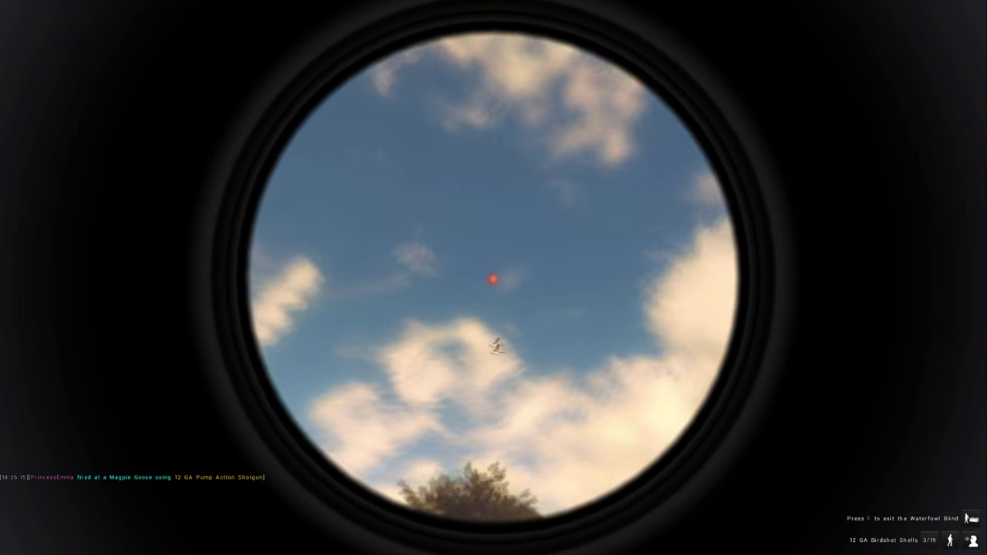
{"action": "left_click", "coordinate": [494, 278]}
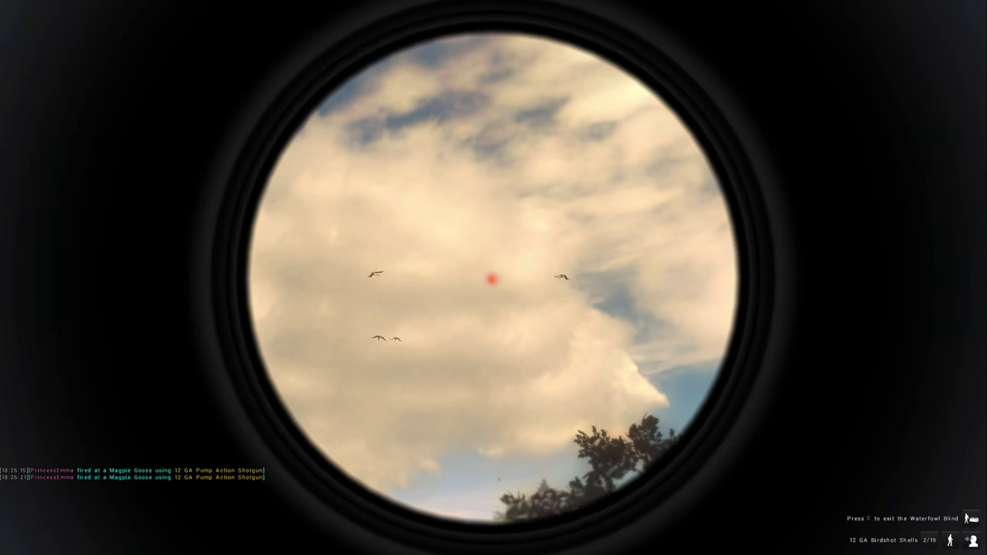
{"action": "right_click", "coordinate": [494, 277]}
{"action": "key", "text": "r"}
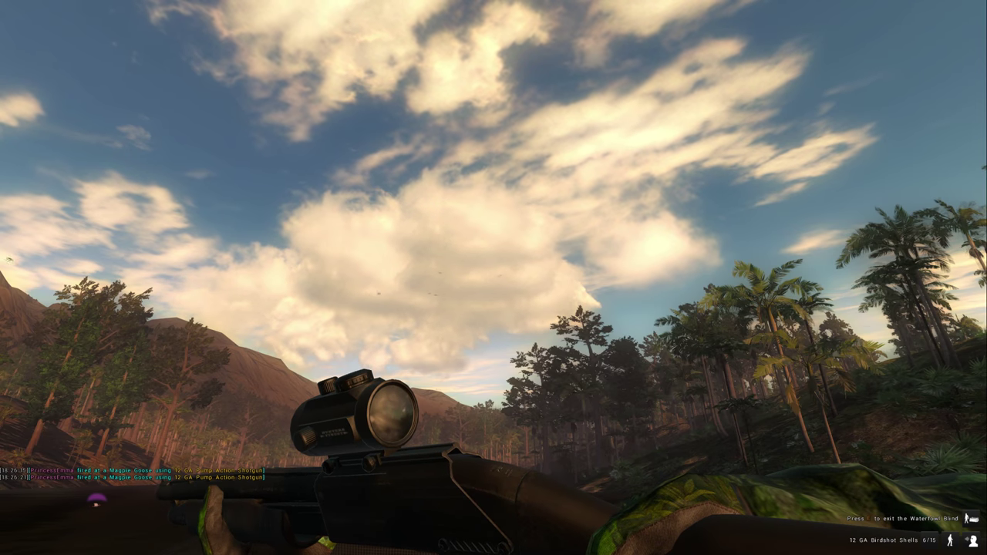
Step: Blow the goose caller once, scope the flock with the shotgun, reload, and swap to the caller
{"action": "key", "text": "2"}
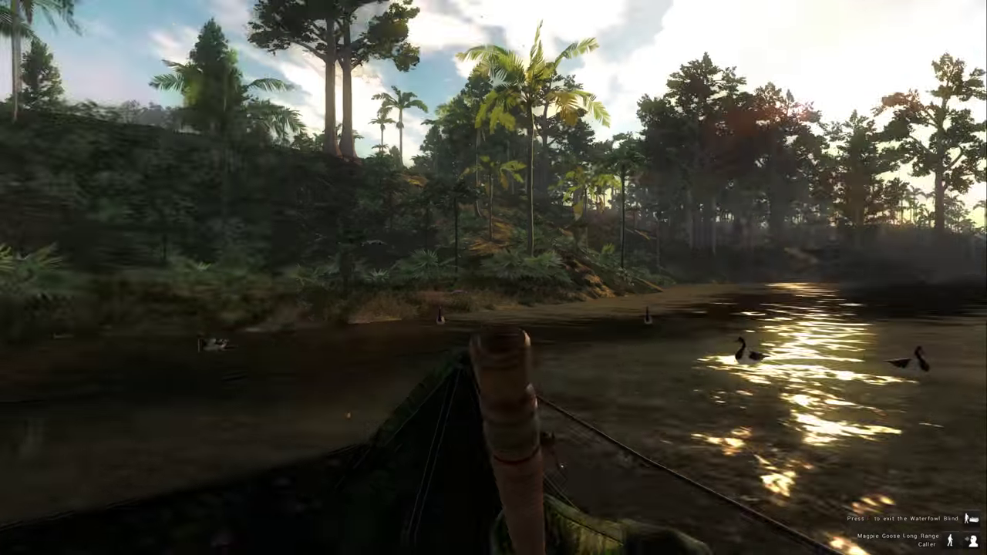
{"action": "left_click", "coordinate": [493, 278]}
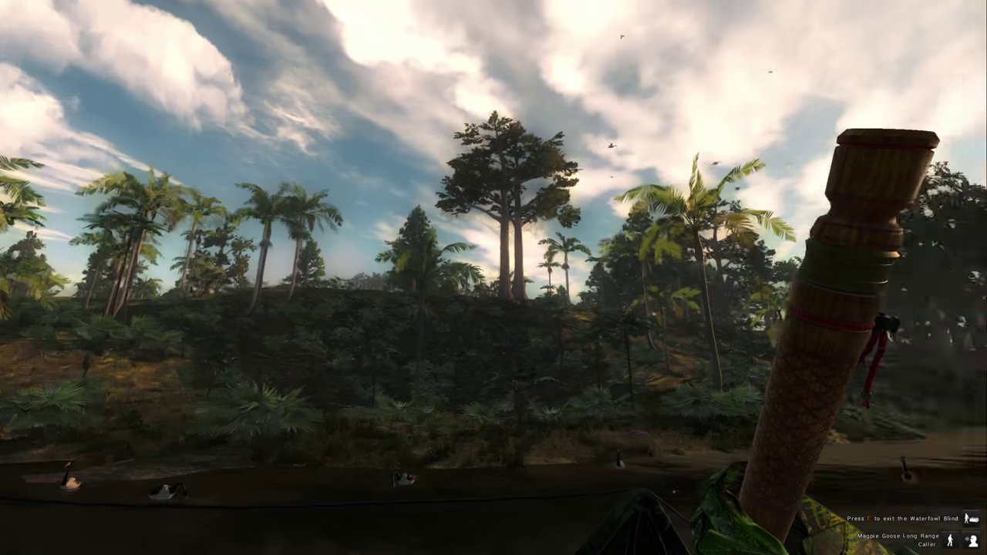
{"action": "key", "text": "1"}
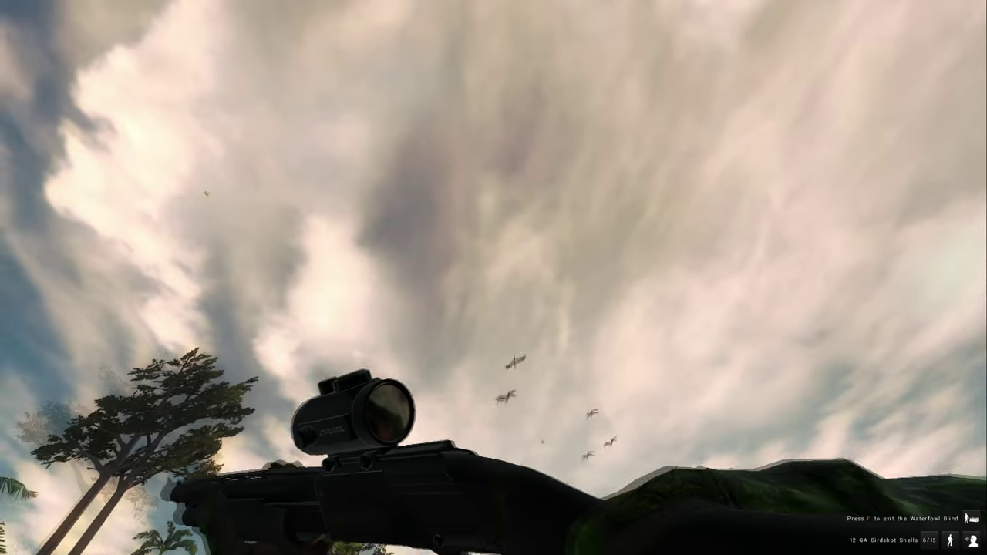
{"action": "right_click", "coordinate": [493, 278]}
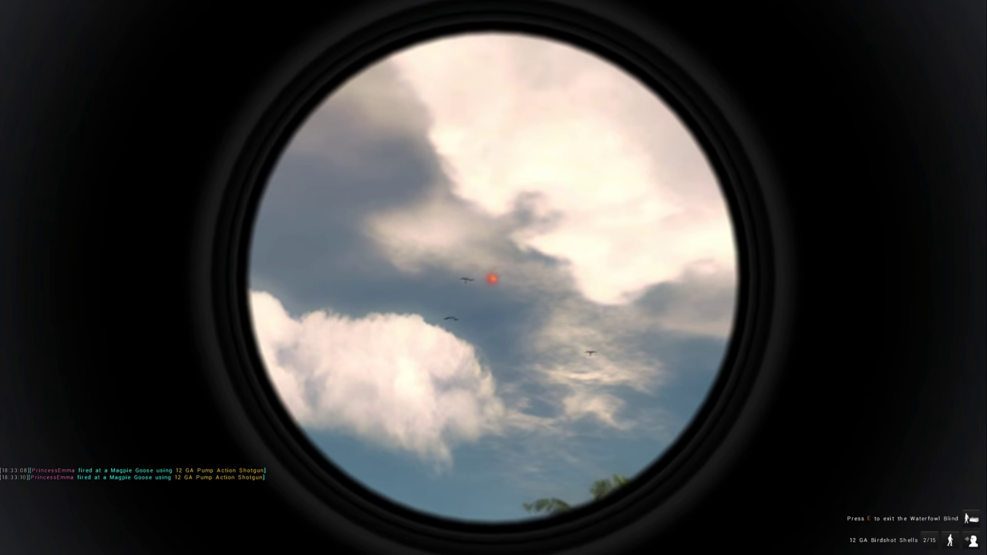
{"action": "right_click", "coordinate": [494, 278]}
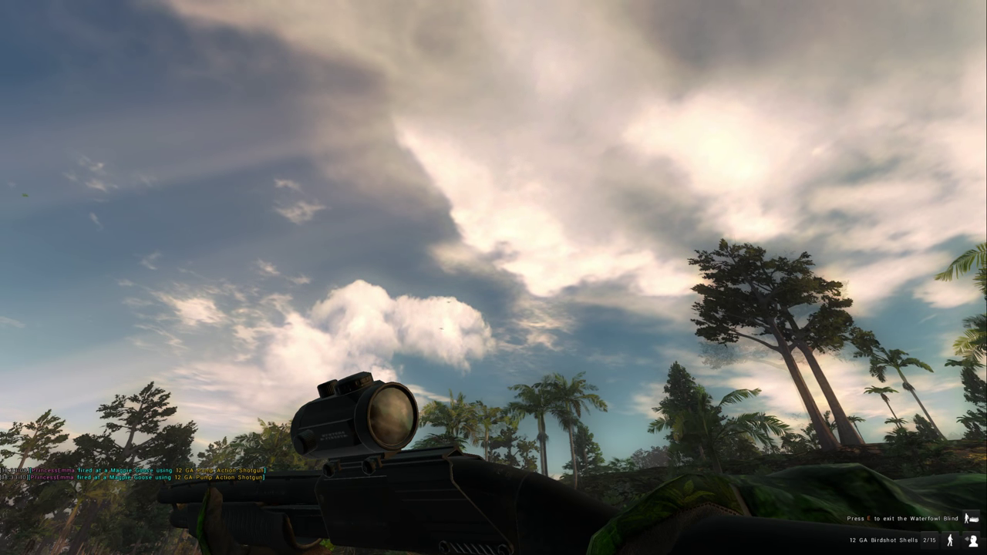
{"action": "key", "text": "r"}
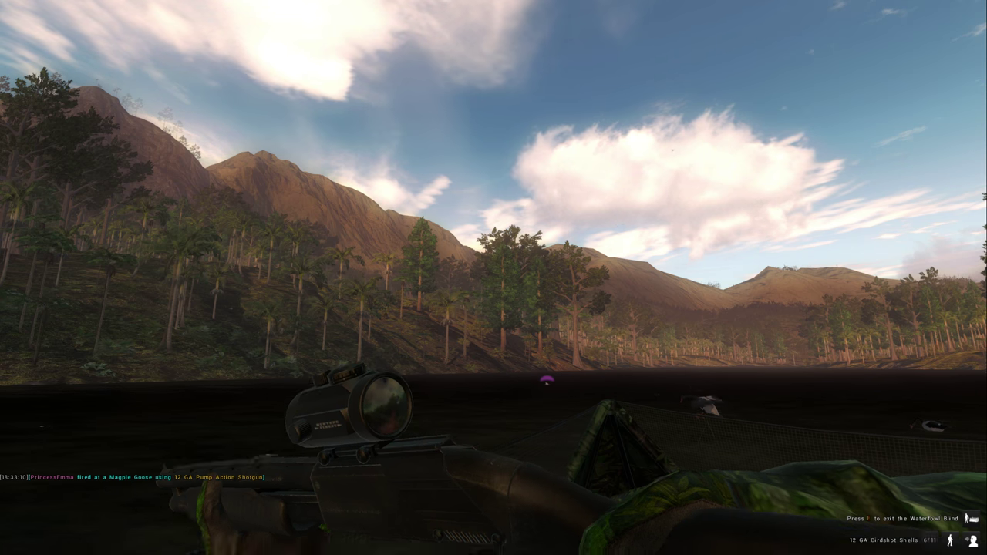
{"action": "key", "text": "4"}
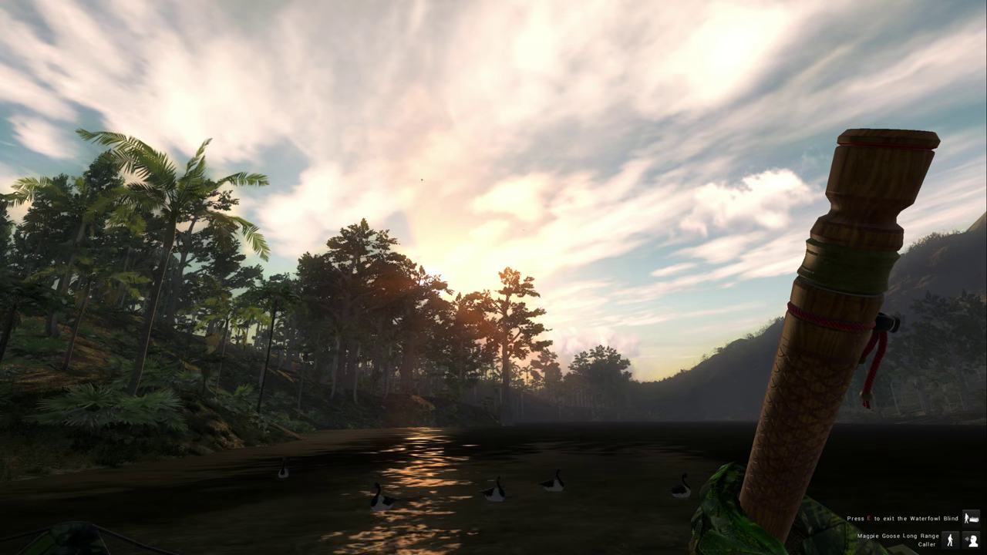
Step: Blow the long range caller five times to lure geese toward the decoys
{"action": "left_click", "coordinate": [494, 277]}
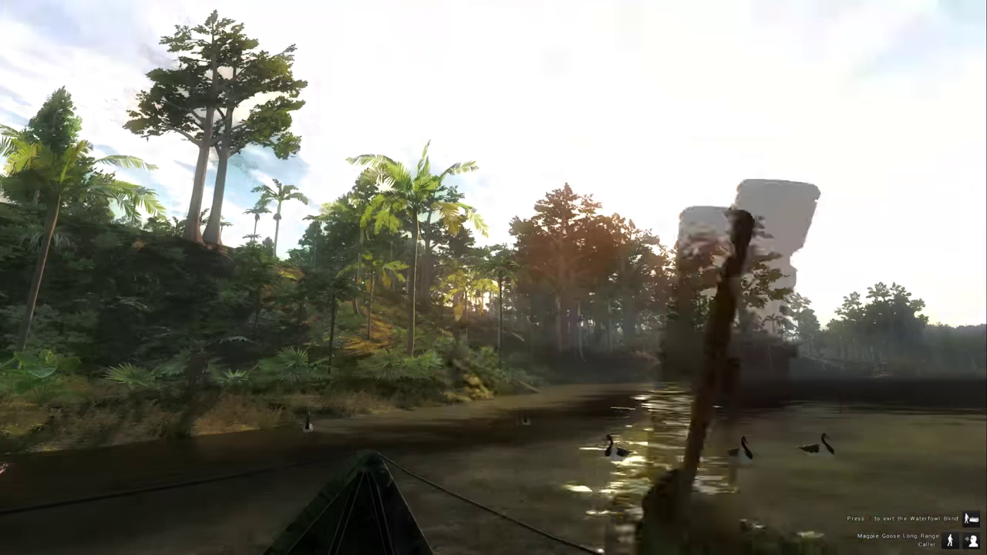
{"action": "left_click", "coordinate": [494, 278]}
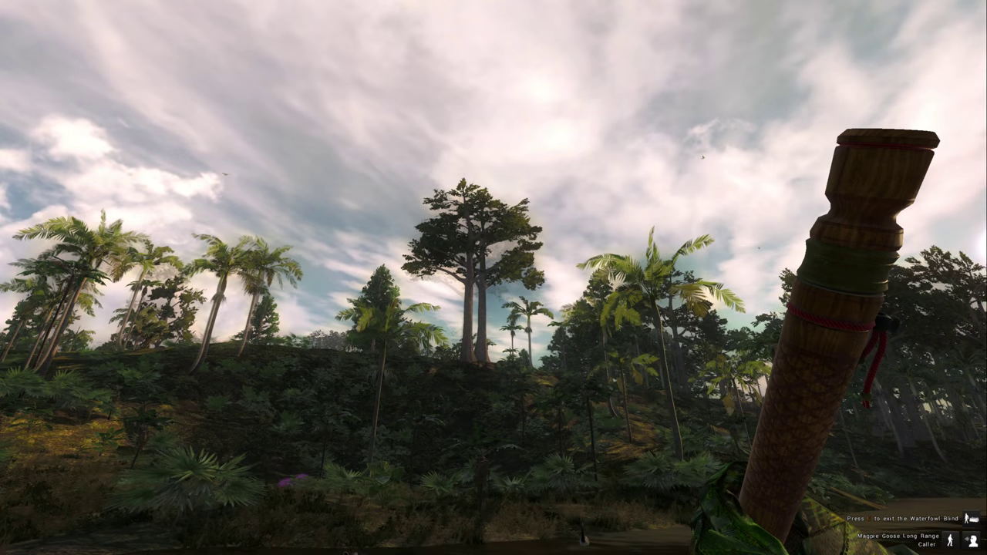
{"action": "left_click", "coordinate": [494, 278]}
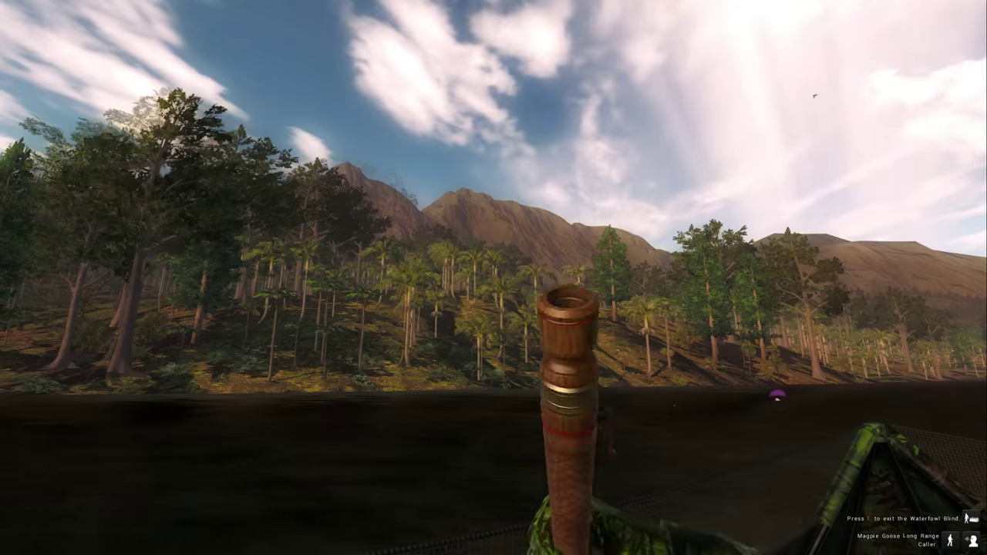
{"action": "left_click", "coordinate": [493, 278]}
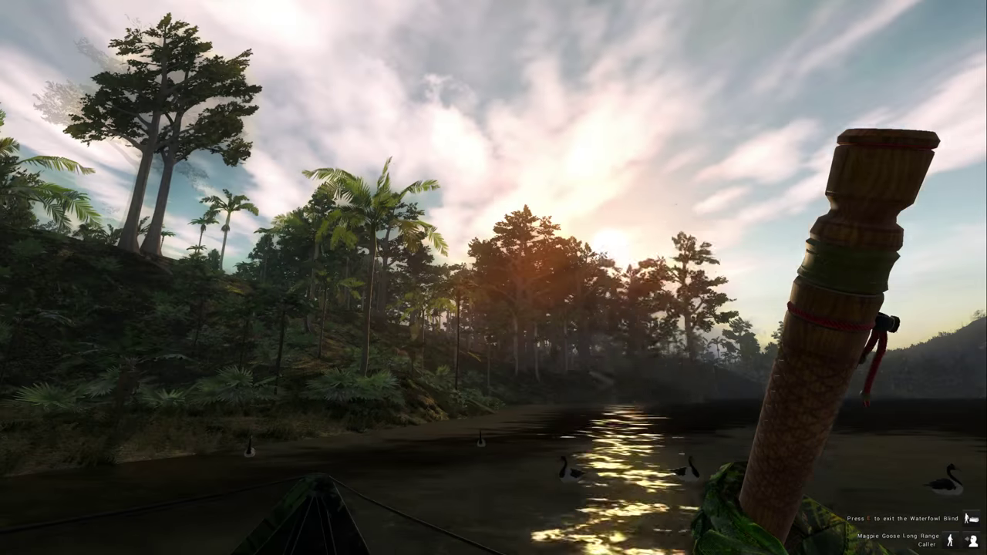
{"action": "left_click", "coordinate": [493, 278]}
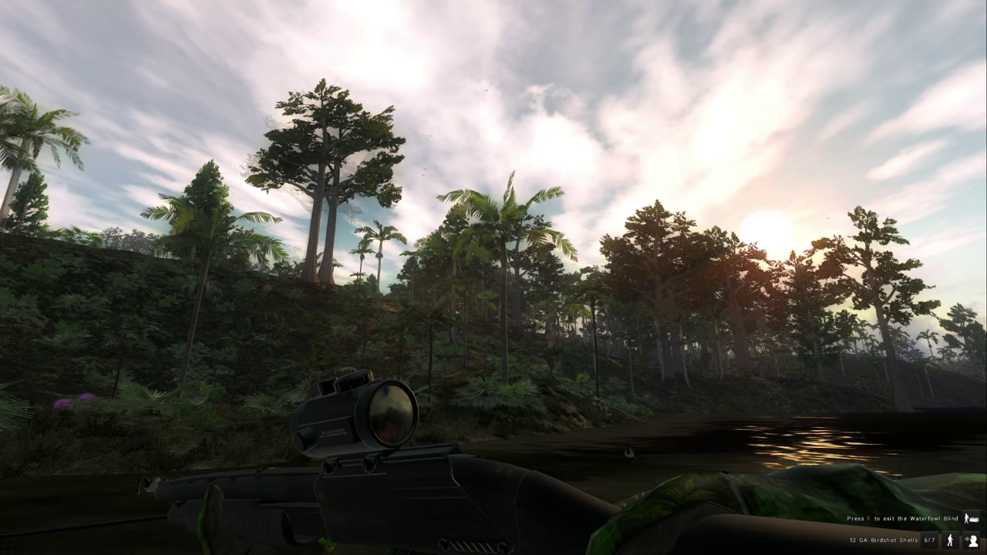
Step: Fire two scoped shots at the geese overhead, reload, and open chat
{"action": "key", "text": "h"}
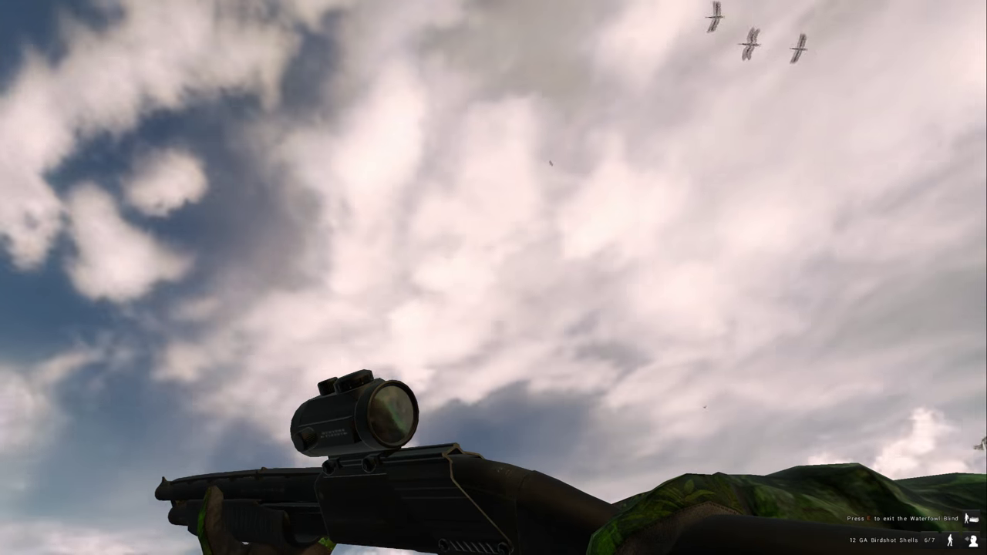
{"action": "right_click", "coordinate": [493, 278]}
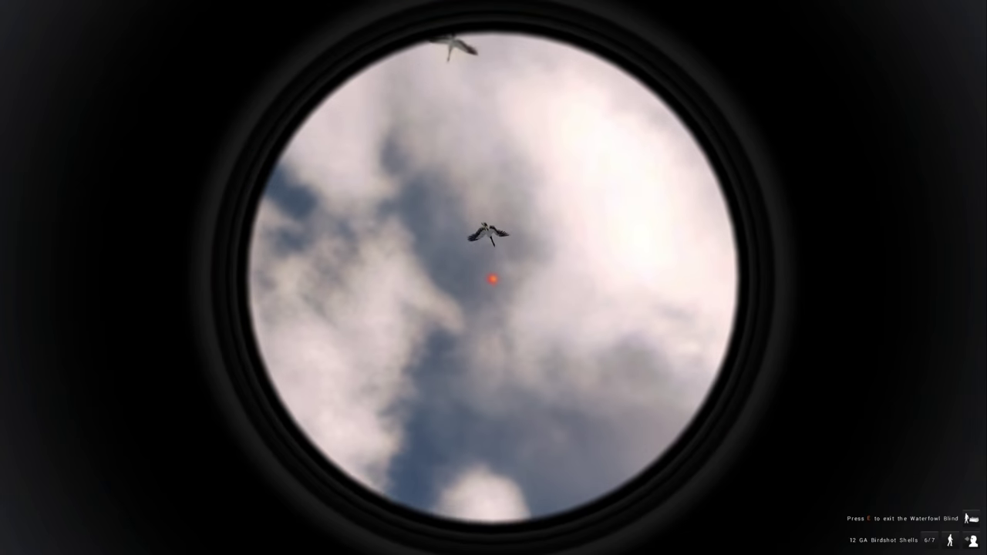
{"action": "left_click", "coordinate": [494, 277]}
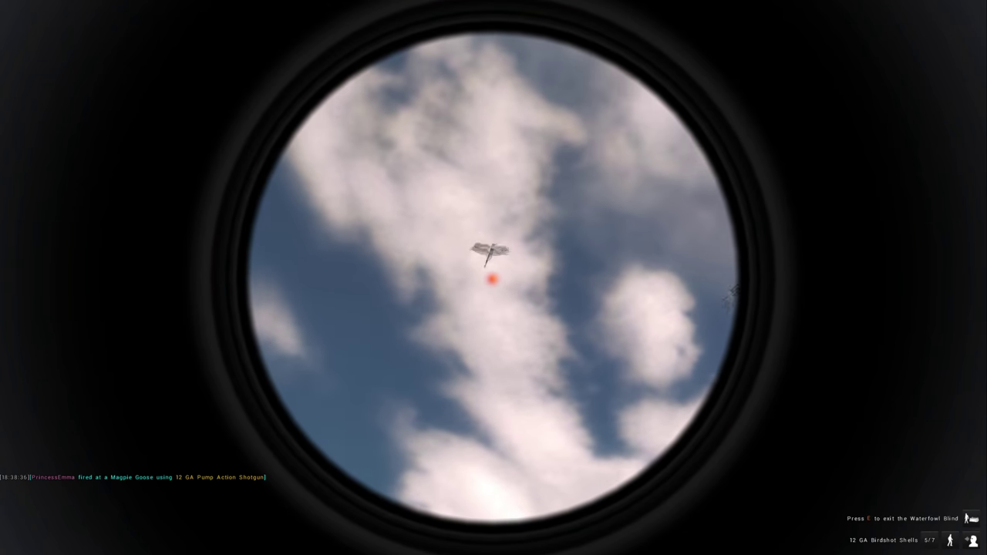
{"action": "left_click", "coordinate": [494, 278]}
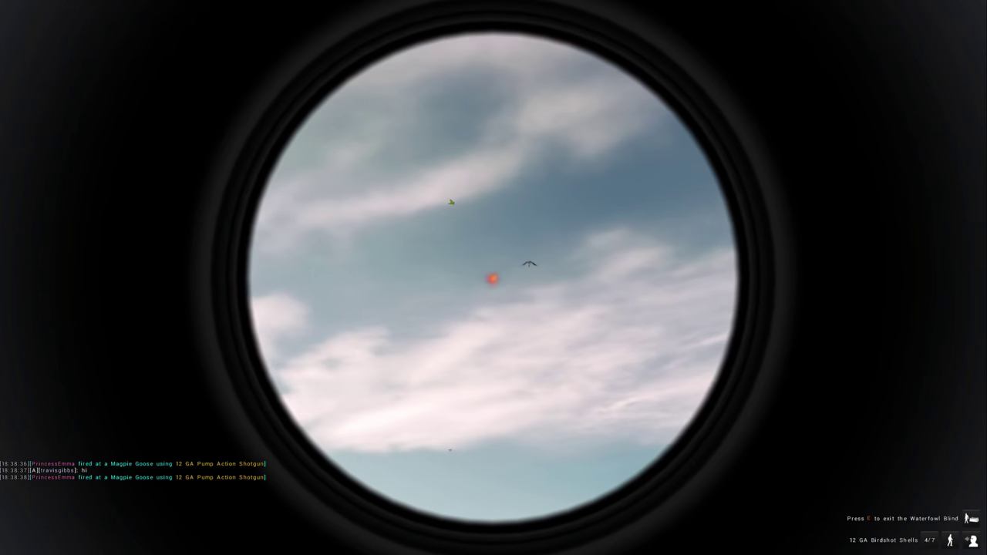
{"action": "right_click", "coordinate": [493, 277]}
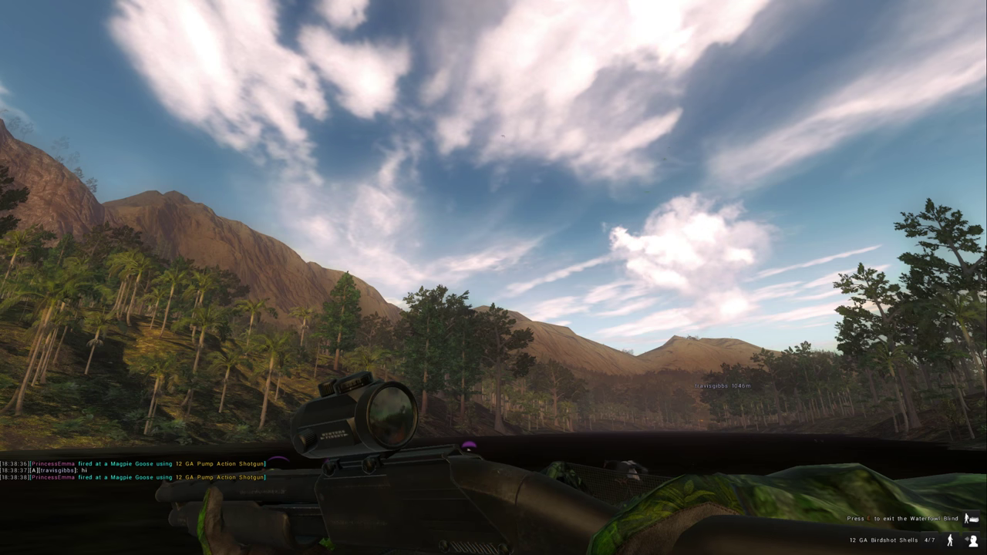
{"action": "key", "text": "r"}
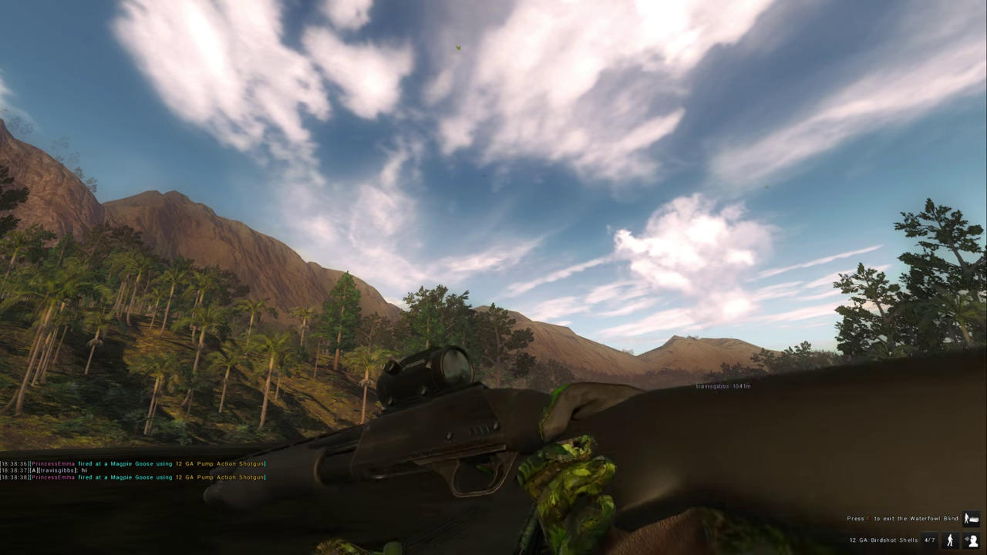
{"action": "key", "text": "Return"}
{"action": "type", "text": "h"}
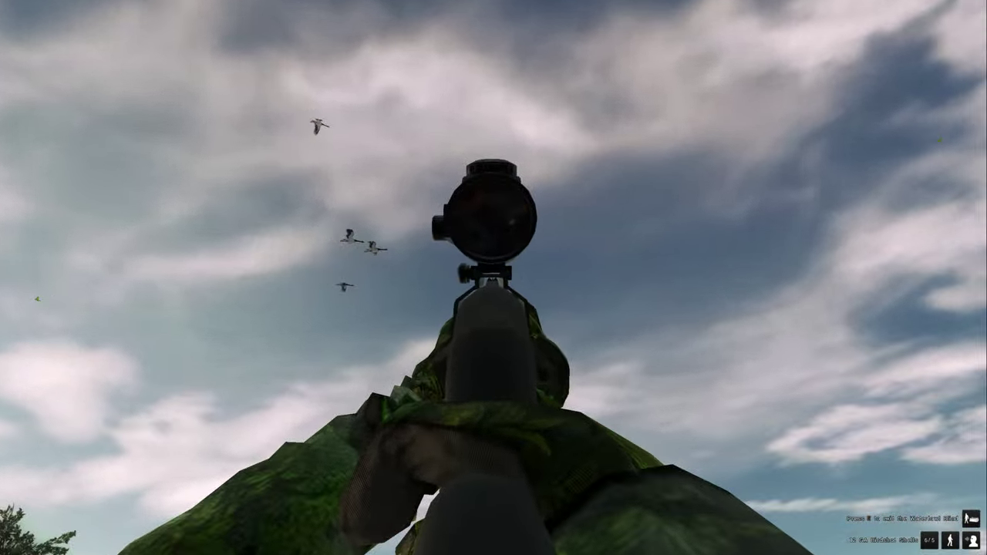
Step: Fire four scoped shots at the passing flock, reload, and switch to the goose caller
{"action": "right_click", "coordinate": [493, 278]}
{"action": "left_click", "coordinate": [493, 278]}
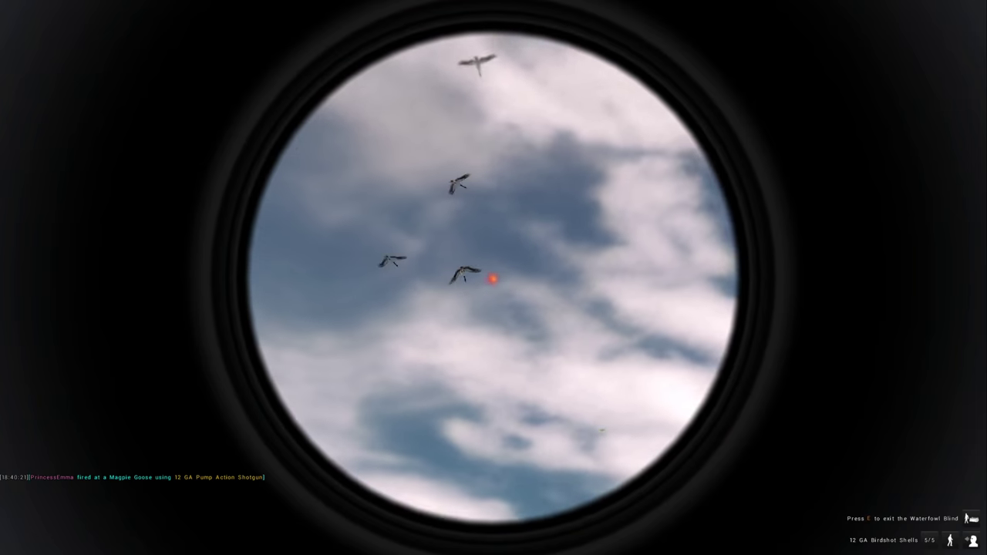
{"action": "left_click", "coordinate": [493, 279]}
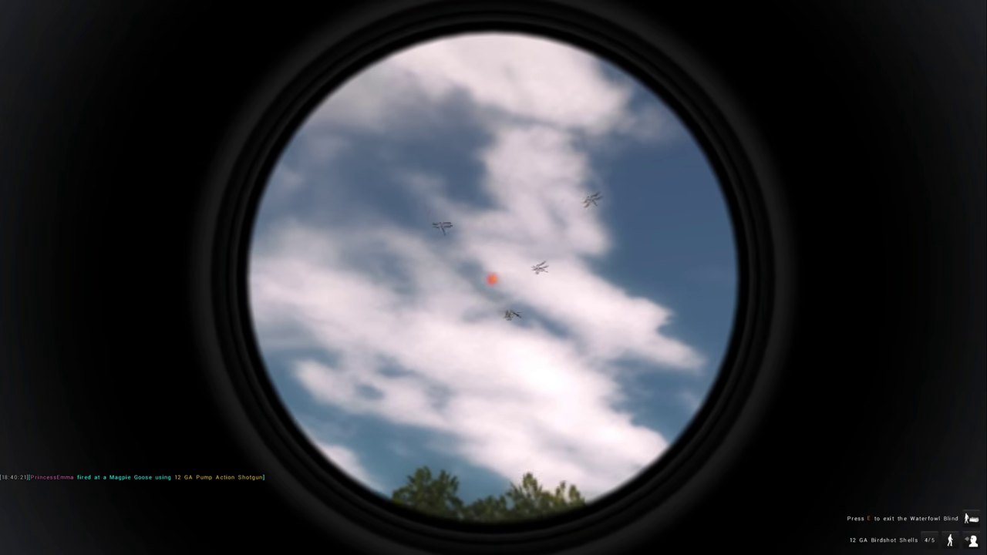
{"action": "left_click", "coordinate": [492, 279]}
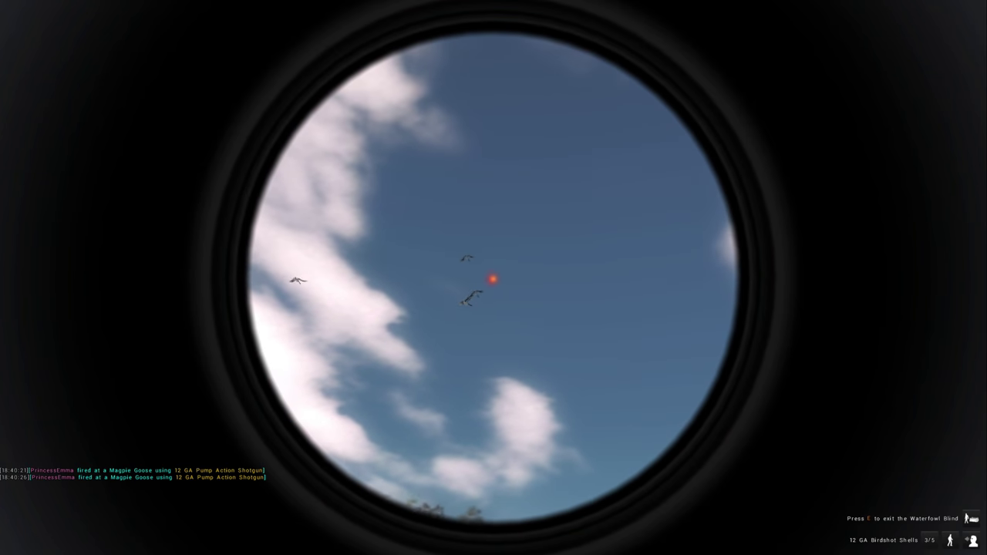
{"action": "left_click", "coordinate": [492, 279]}
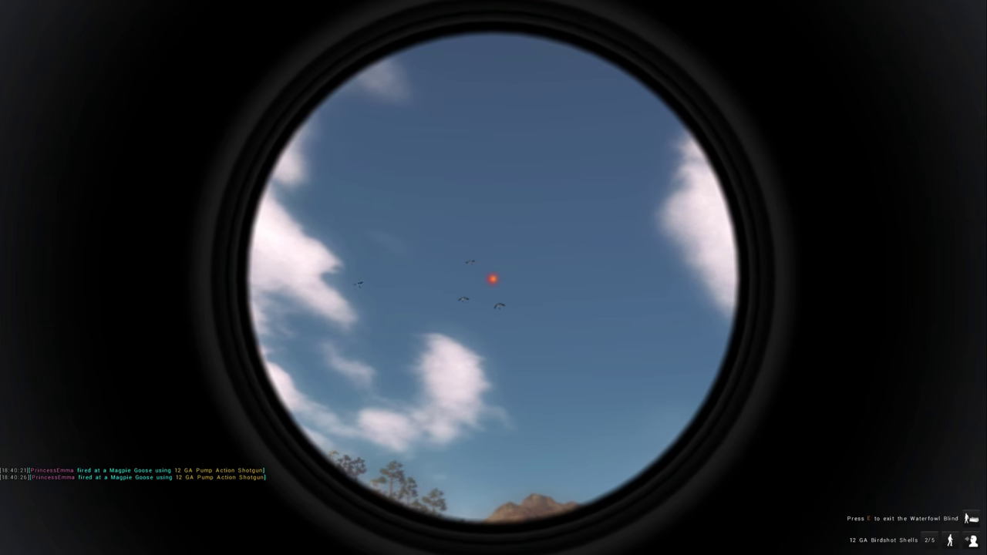
{"action": "right_click", "coordinate": [492, 280]}
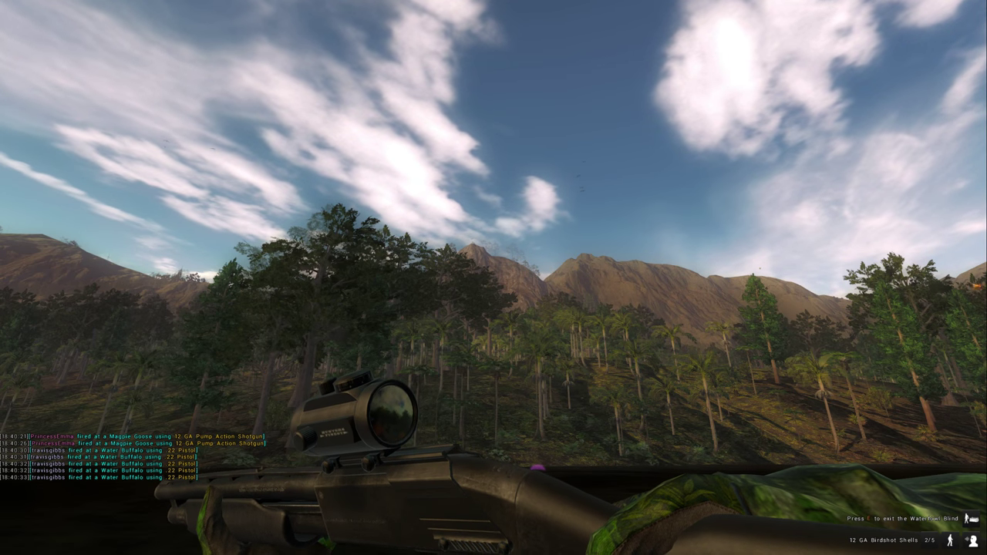
{"action": "key", "text": "r"}
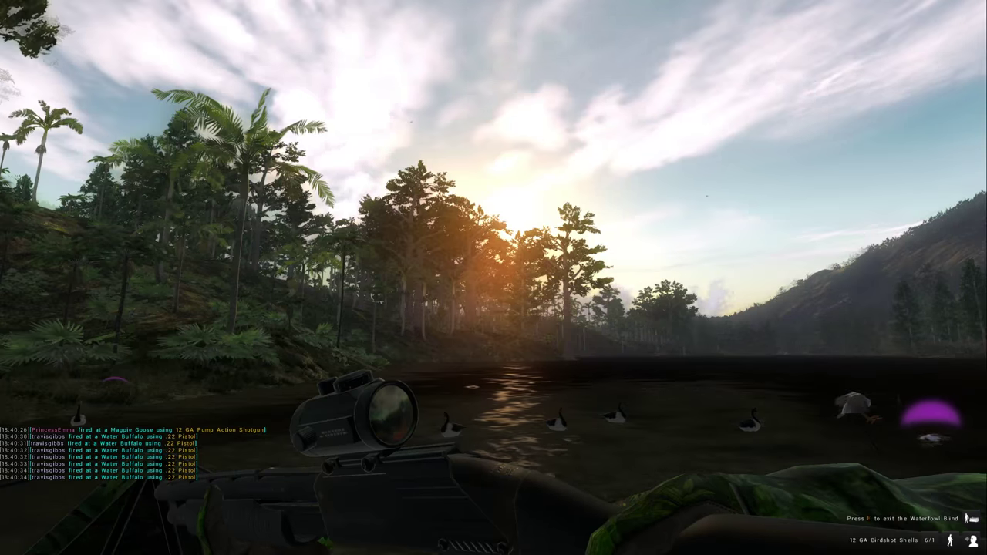
{"action": "key", "text": "2"}
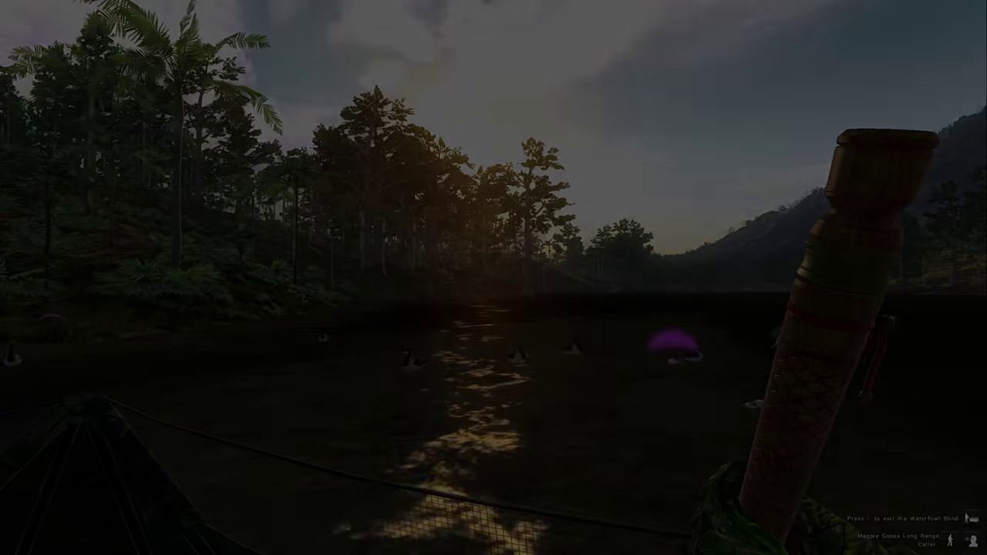
Step: Close the dog menu and walk to the retrieved goose to harvest it (3.4 kg, score 3416.438)
{"action": "key", "text": "h"}
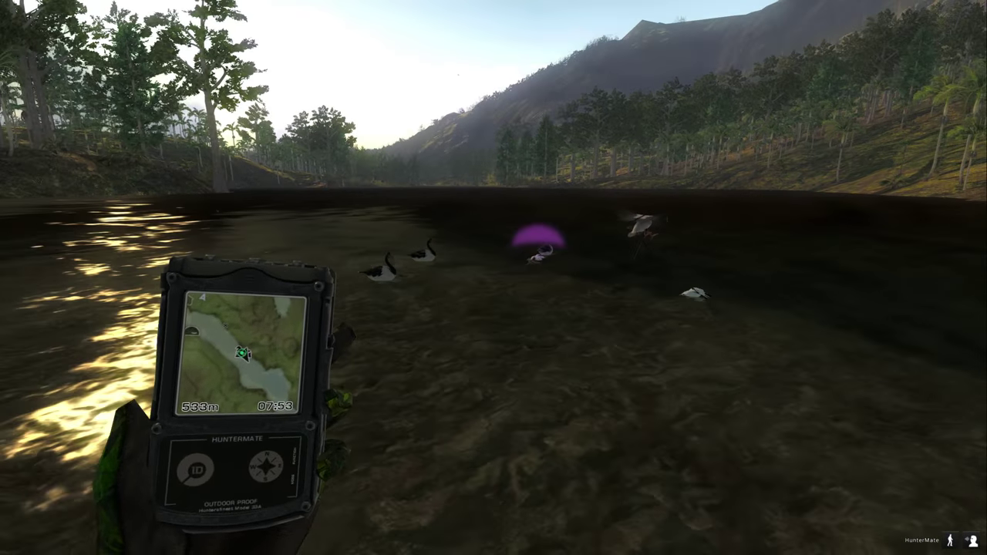
{"action": "key", "text": "h"}
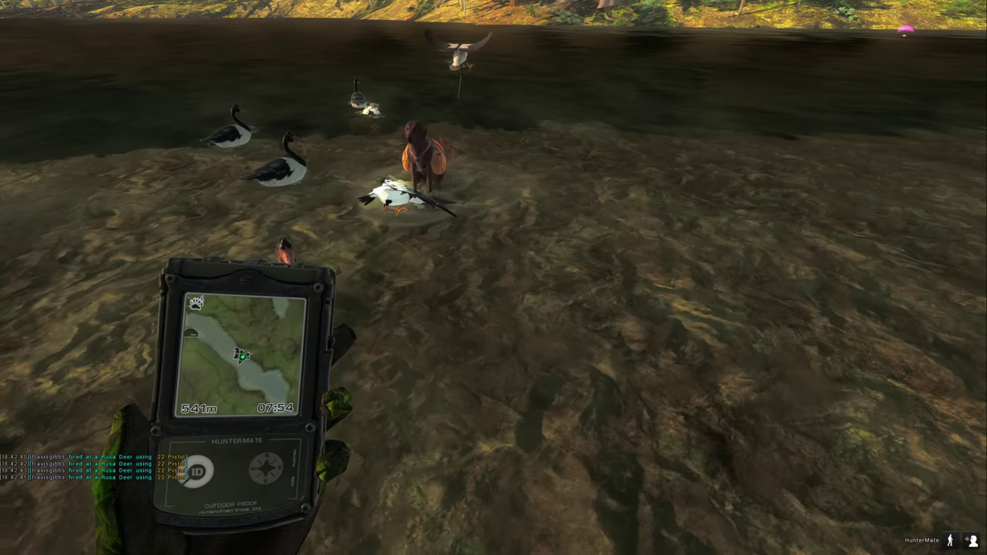
{"action": "key", "text": "h"}
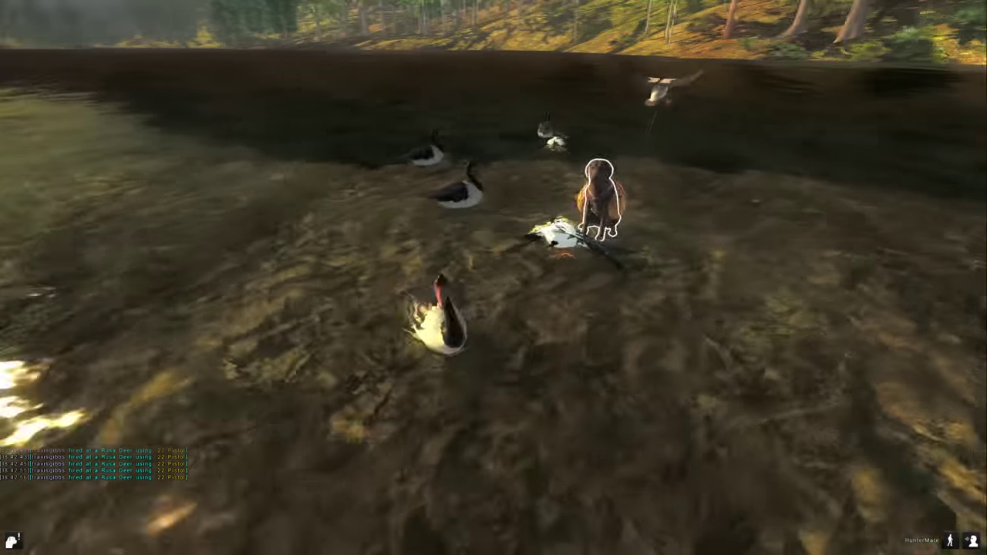
{"action": "key", "text": "h"}
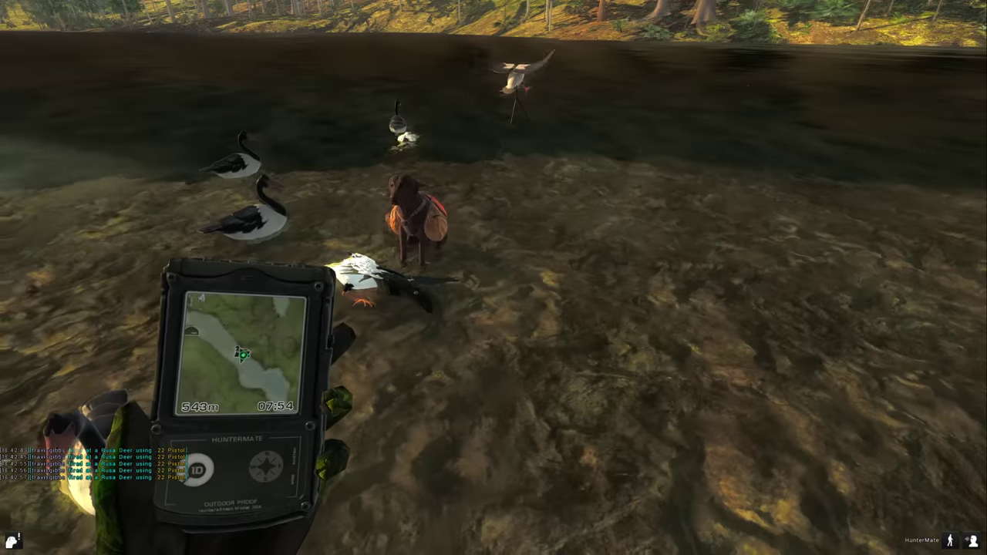
{"action": "key", "text": "w"}
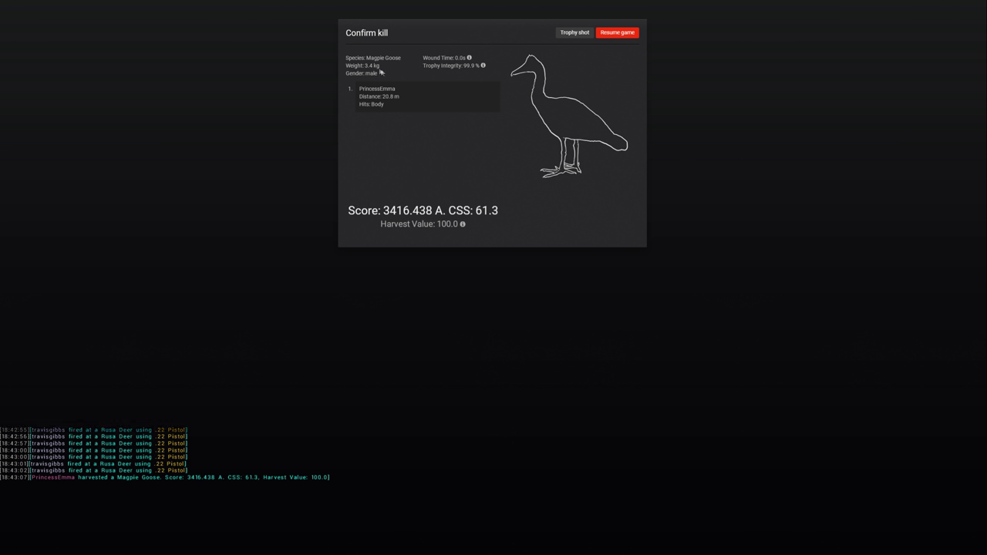
Step: Resume after the kill summary, decline taxidermy, and bring out the GPS for the next goose
{"action": "left_click", "coordinate": [617, 32]}
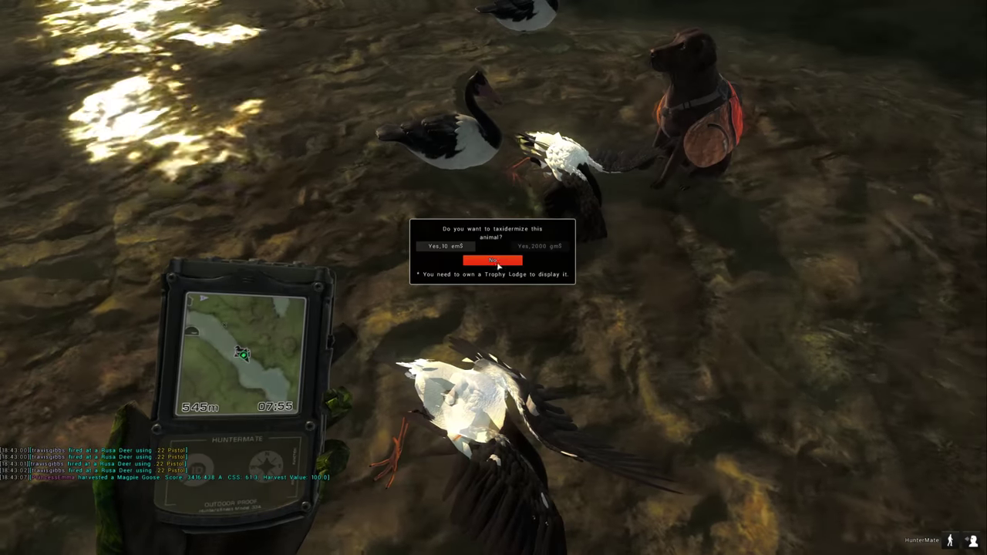
{"action": "left_click", "coordinate": [486, 263]}
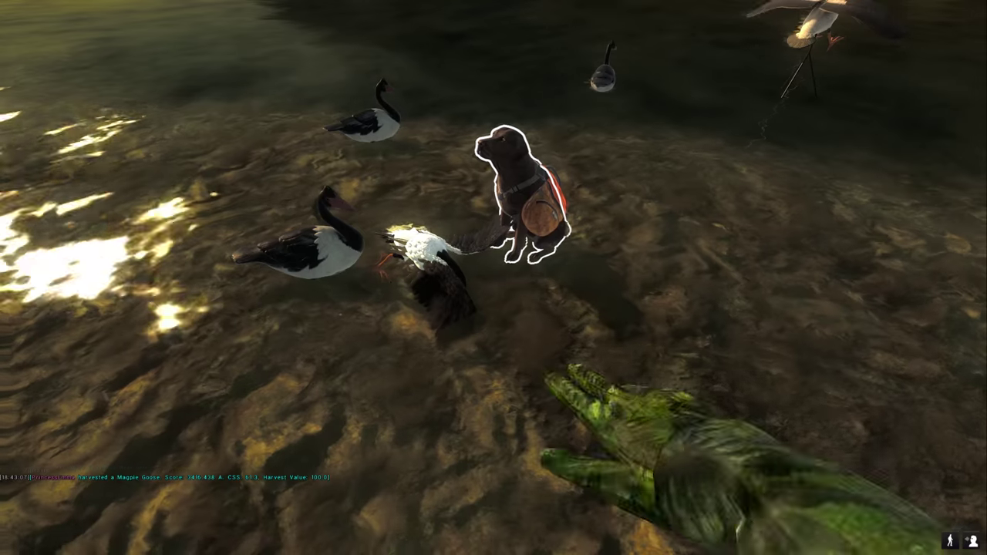
{"action": "key", "text": "h"}
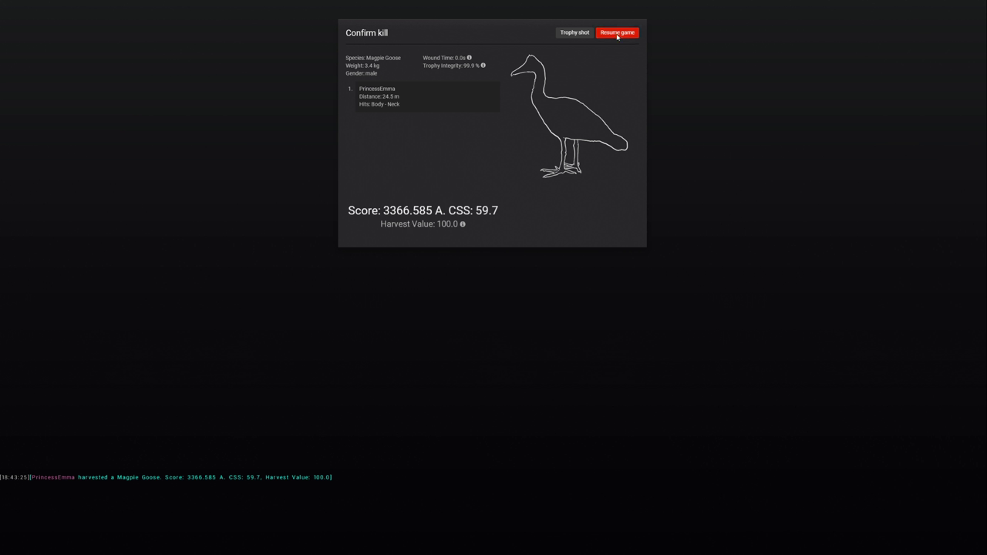
Step: Dismiss the second goose's kill summary and look up toward the river and geese
{"action": "key", "text": "Escape"}
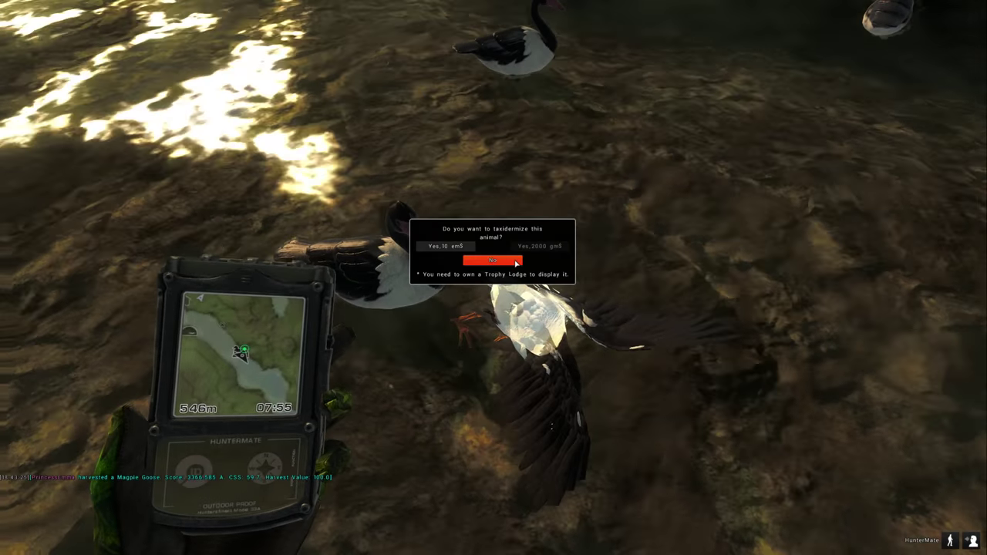
{"action": "key", "text": "w"}
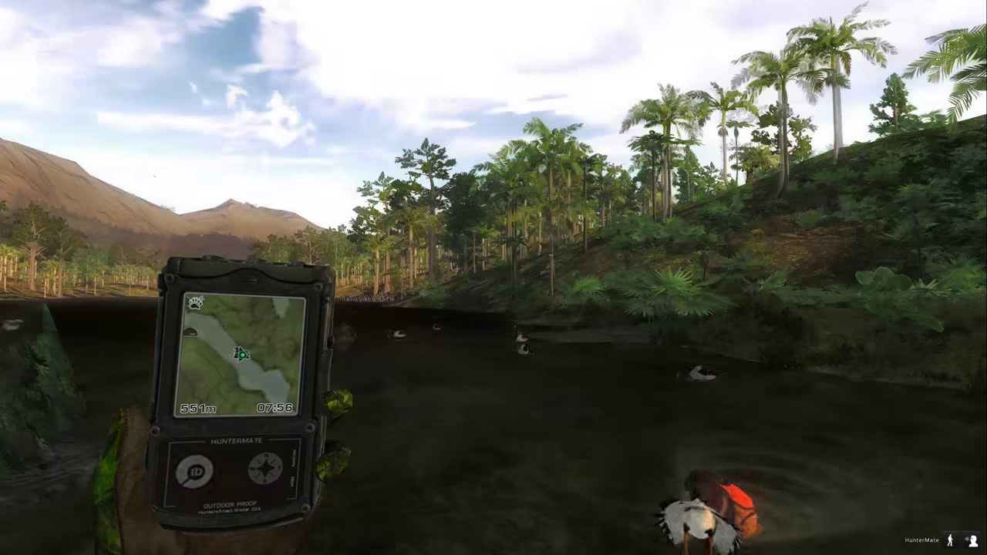
Step: Close the quick item menu, then dismiss the third goose's kill summary and decline taxidermy
{"action": "key", "text": "q"}
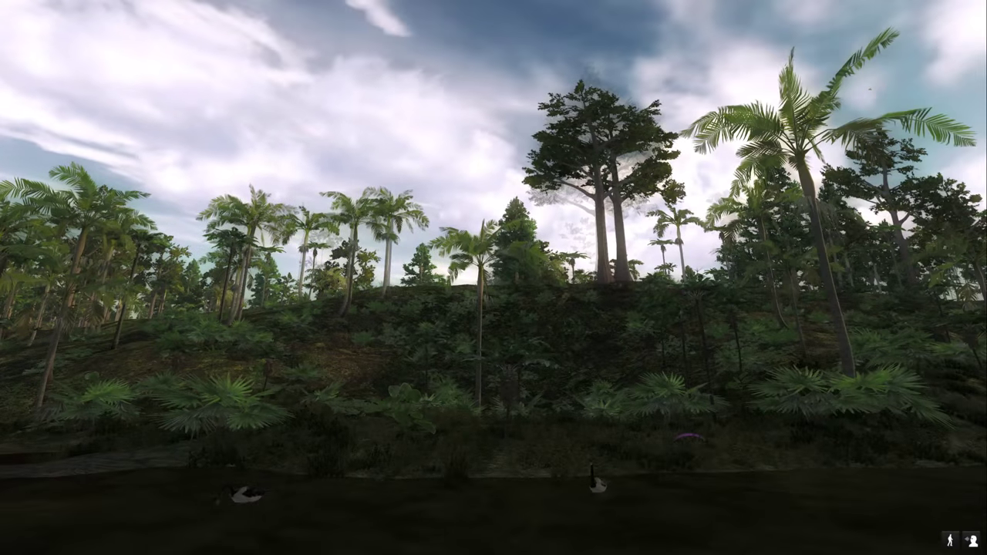
{"action": "key", "text": "h"}
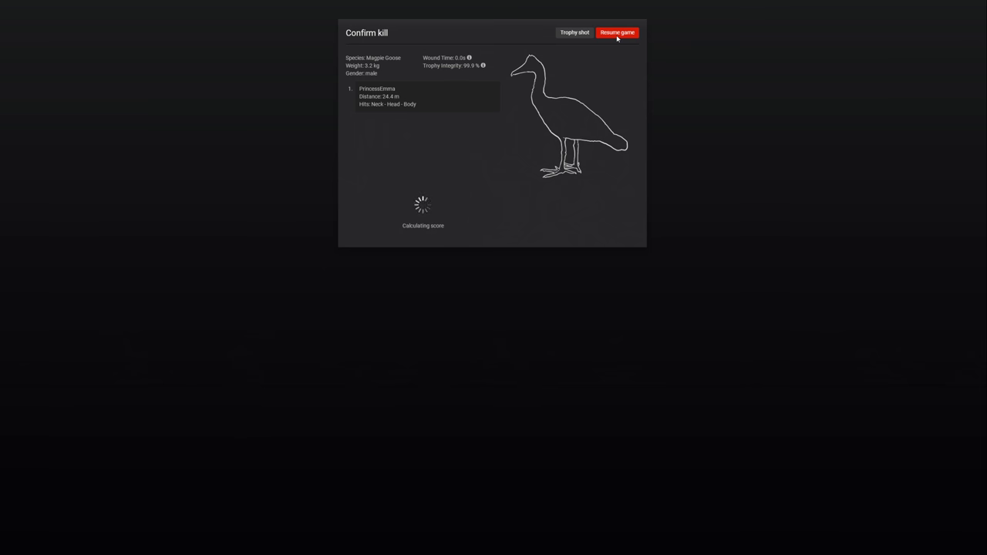
{"action": "key", "text": "Escape"}
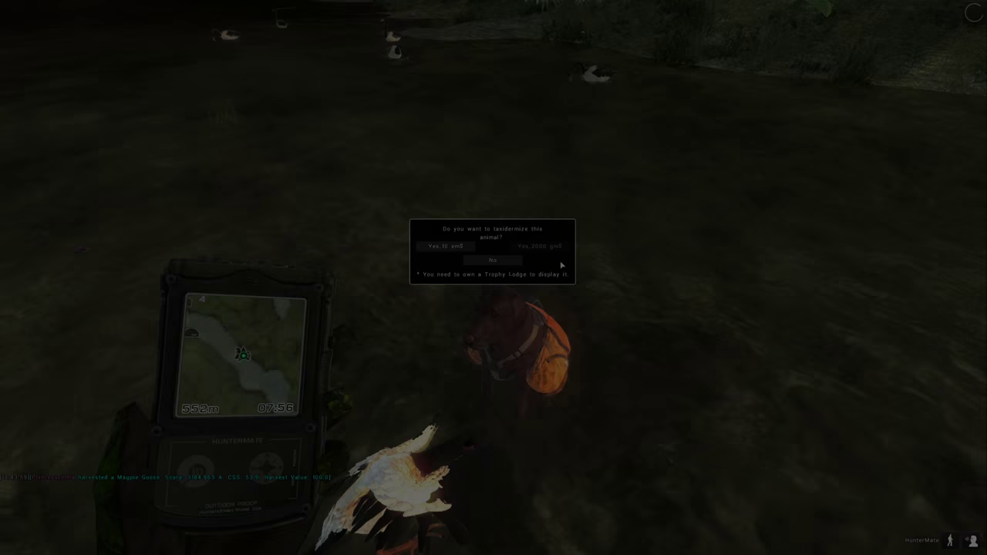
{"action": "key", "text": "e"}
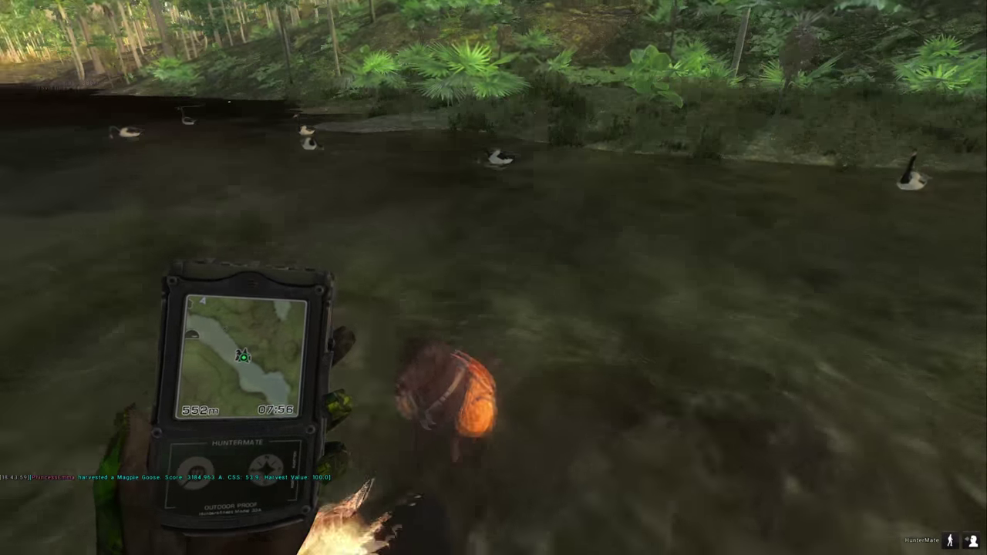
Step: Bring up the dog command menu, then check the GPS and put it away
{"action": "key", "text": "e"}
{"action": "key", "text": "e"}
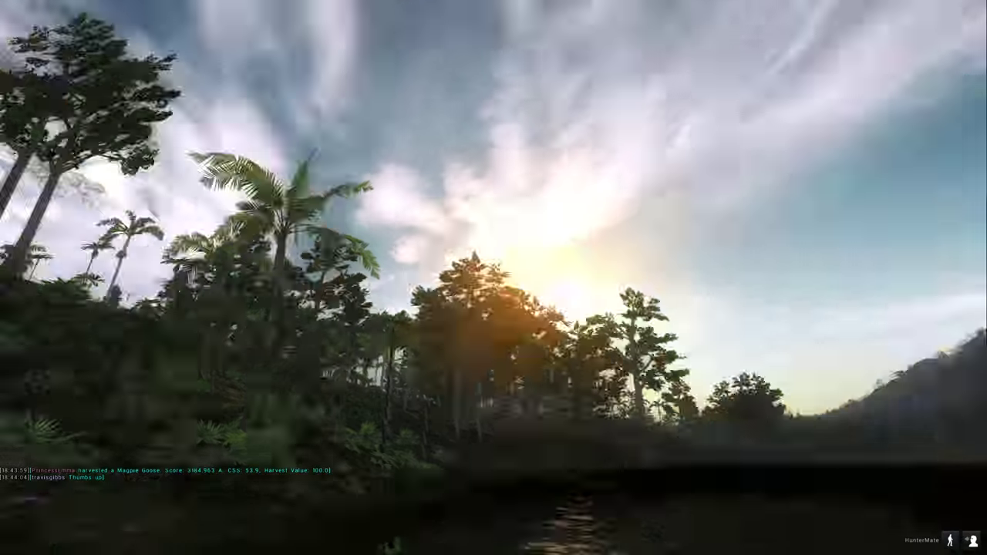
{"action": "key", "text": "h"}
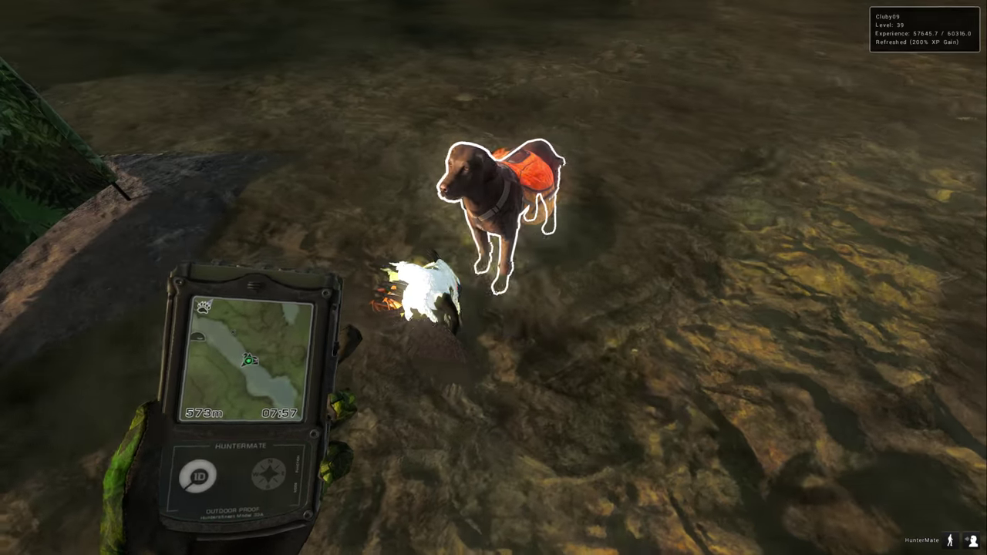
{"action": "key", "text": "h"}
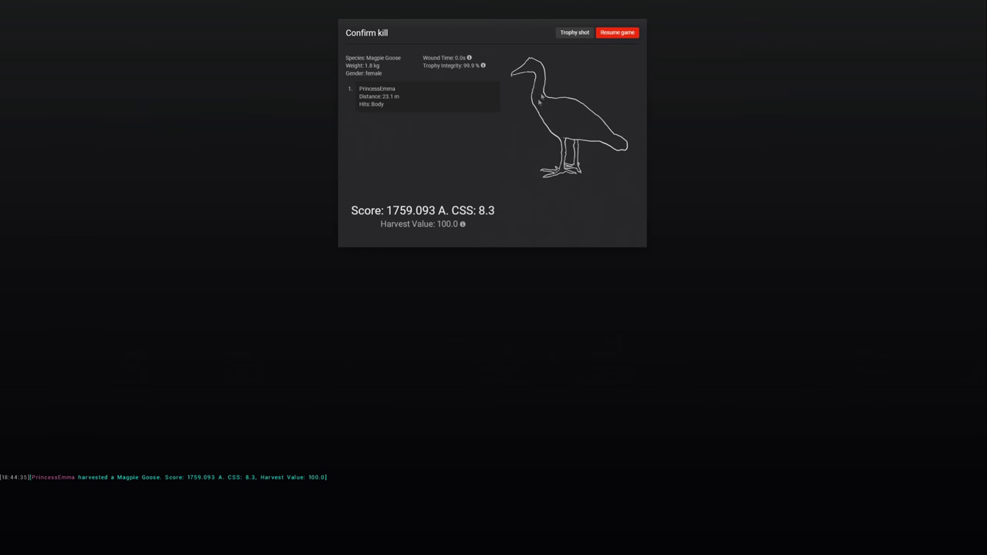
Step: Resume play from the 1.8 kg female goose's kill summary (score 1759.093)
{"action": "left_click", "coordinate": [623, 35]}
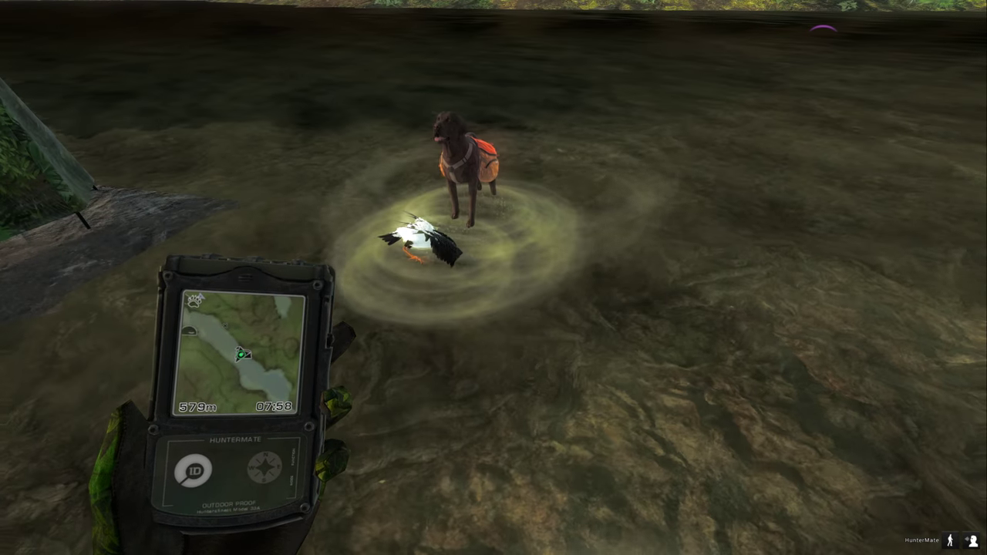
Step: Approach and harvest the dog's retrieved 2.0 kg female goose, then resume play
{"action": "key", "text": "Tab"}
{"action": "key", "text": "w"}
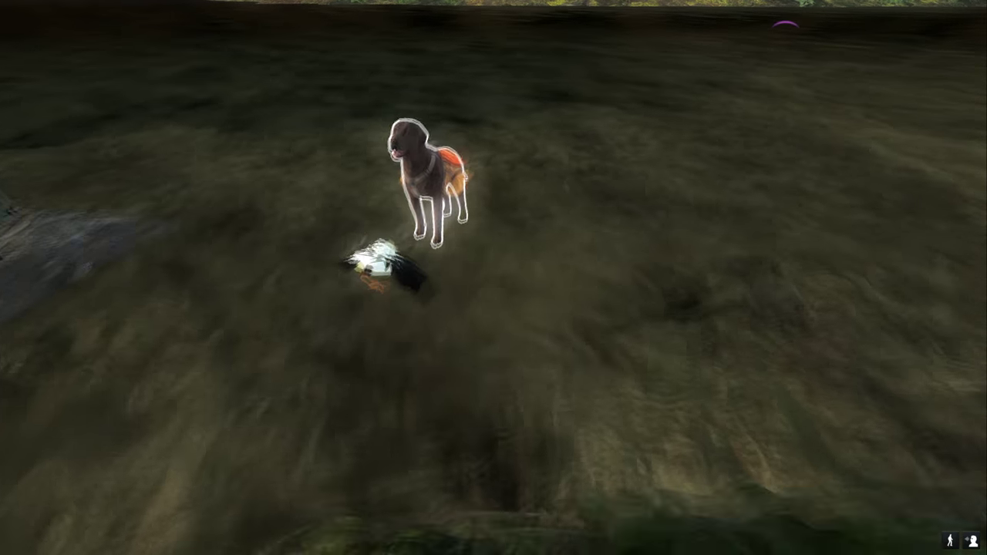
{"action": "key", "text": "Tab"}
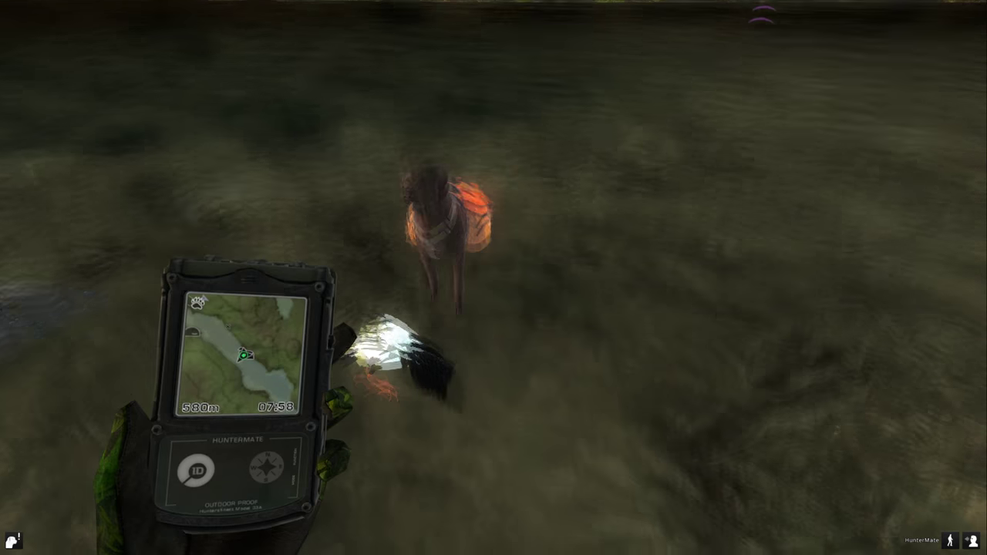
{"action": "key", "text": "e"}
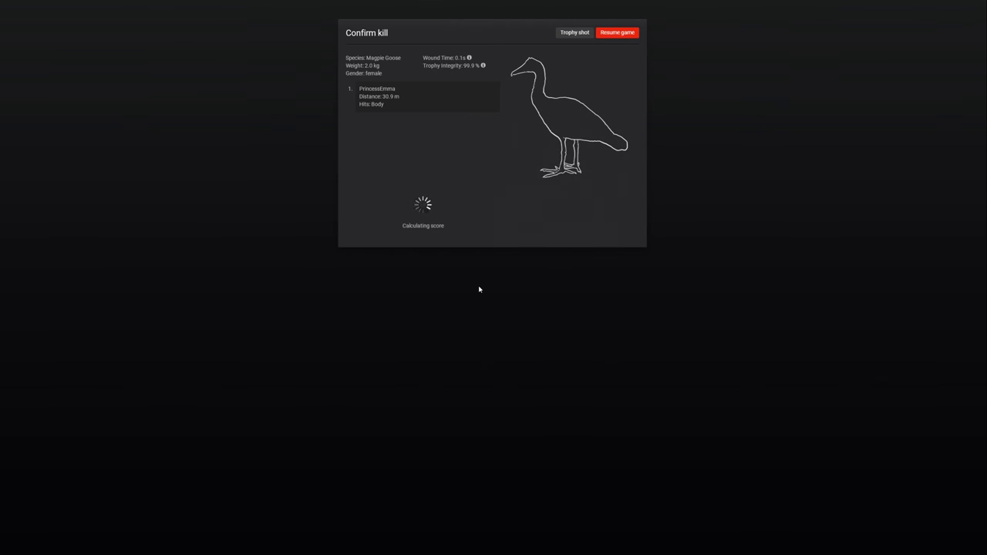
{"action": "left_click", "coordinate": [617, 33]}
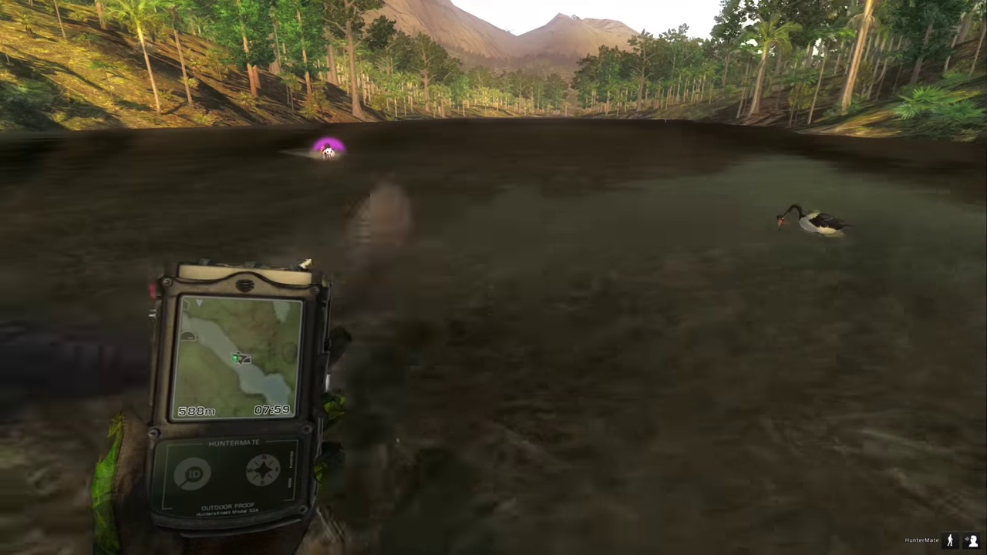
Step: Pick up the goose decoy and send the dog to fetch the downed goose
{"action": "key", "text": "e"}
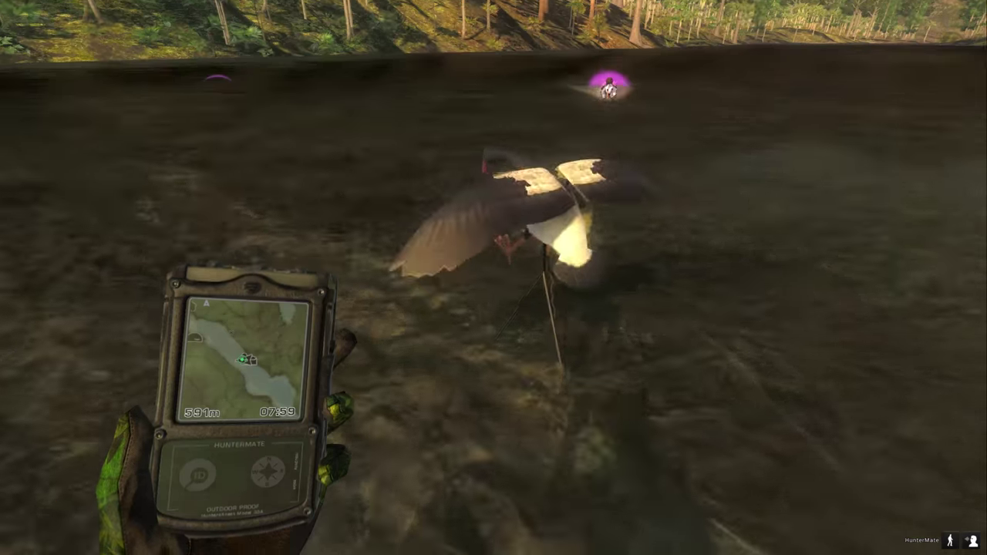
{"action": "key", "text": "e"}
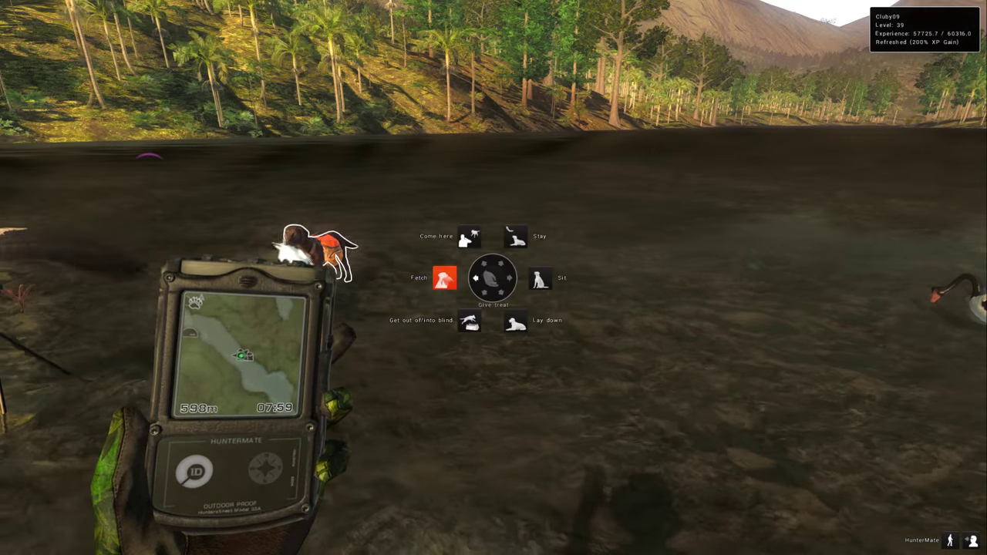
{"action": "left_click", "coordinate": [445, 279]}
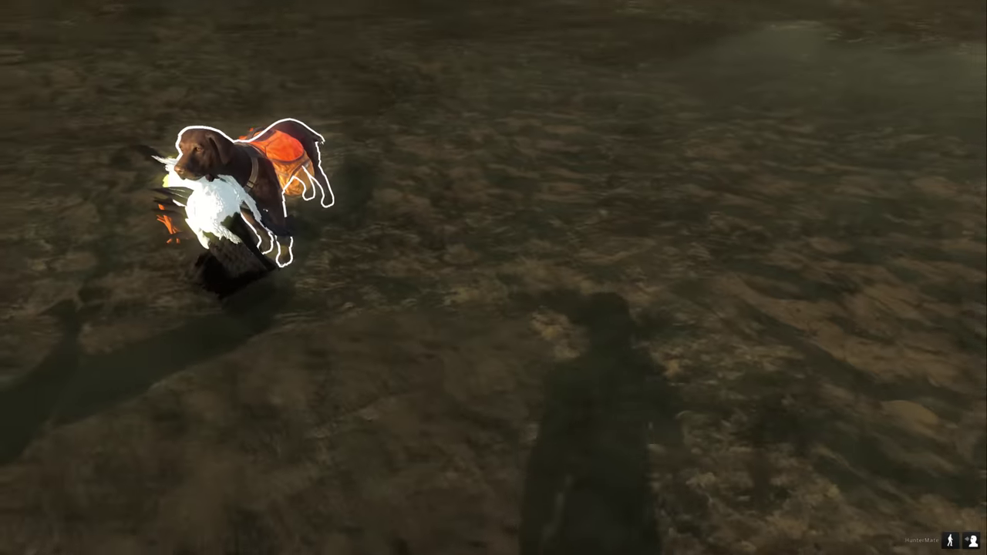
Step: Raise the GPS, call up dog commands, and harvest the retrieved 3.8 kg male goose
{"action": "key", "text": "h"}
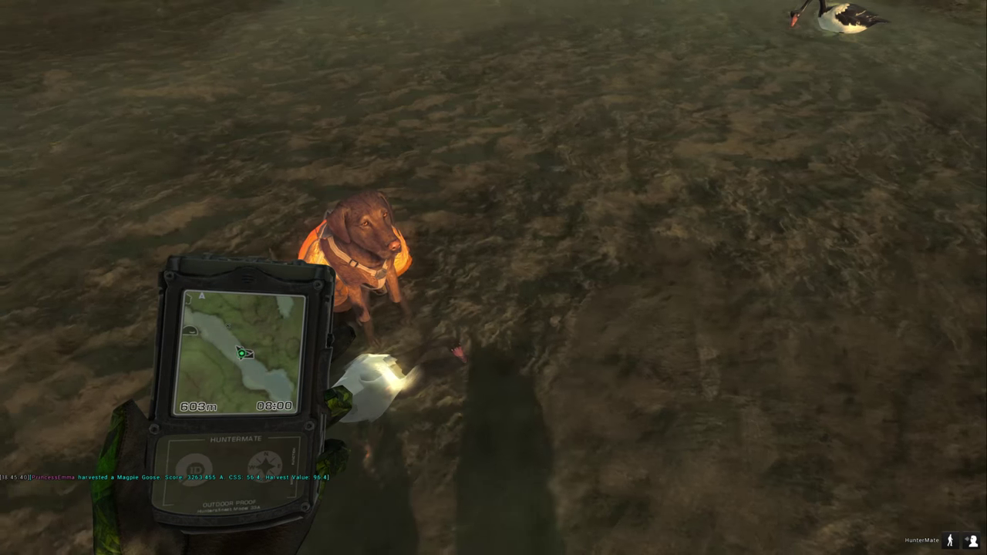
{"action": "key", "text": "e"}
{"action": "key", "text": "e"}
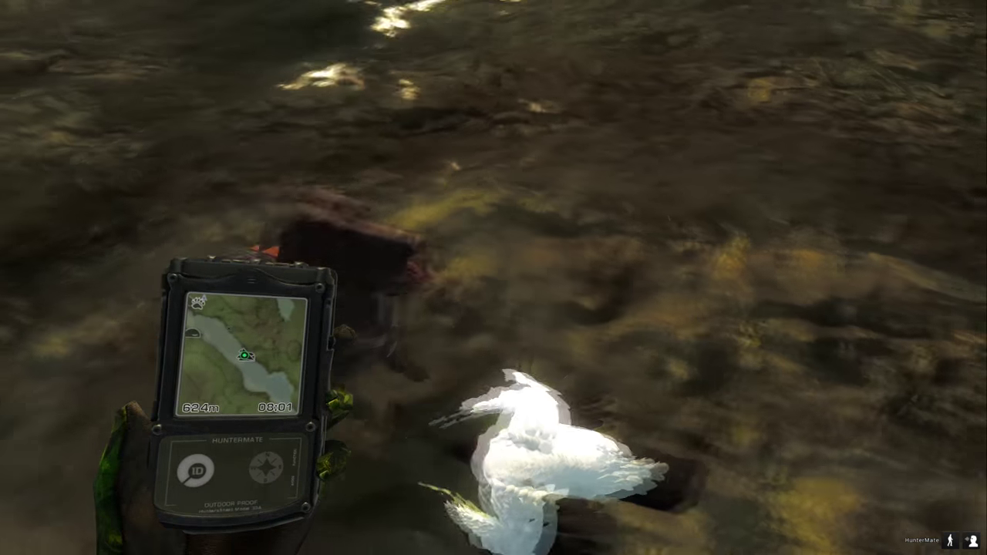
{"action": "key", "text": "e"}
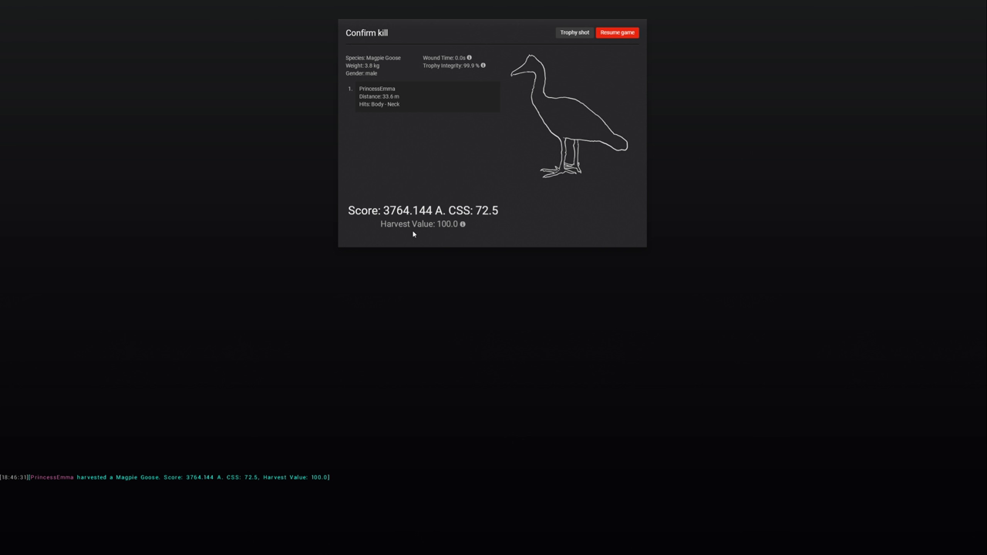
Step: Start a trophy shot of the 3.8 kg goose and switch to posing it
{"action": "left_click", "coordinate": [574, 33]}
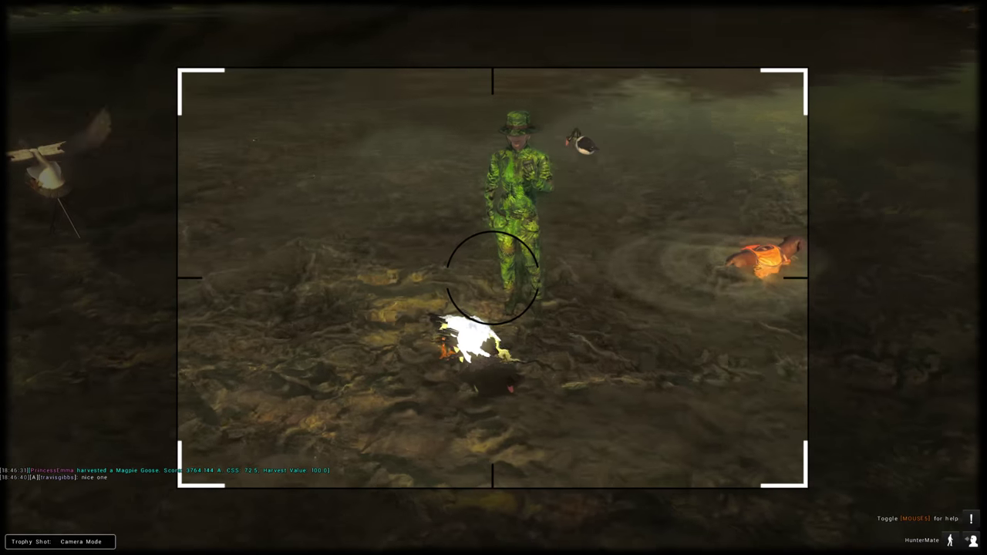
{"action": "key", "text": "space"}
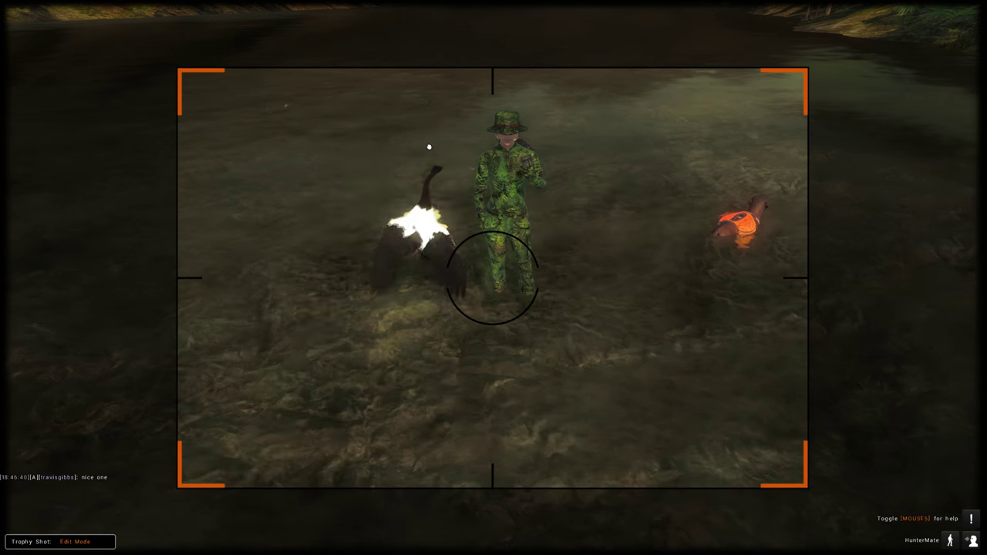
{"action": "scroll", "coordinate": [494, 278], "scroll_direction": "up", "scroll_amount": 3}
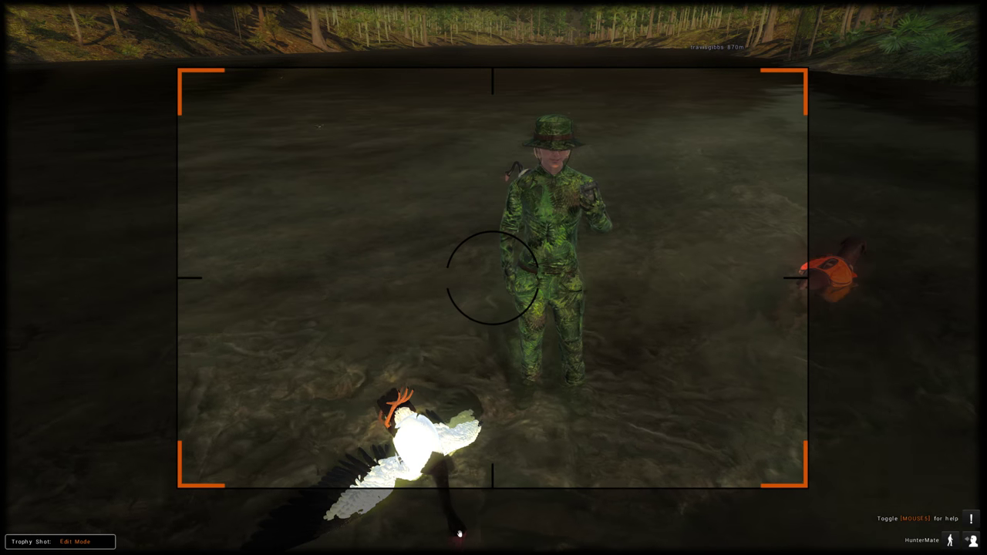
Step: Rotate the goose to spread its wings and move it up beside the hunter
{"action": "left_click_drag", "start_coordinate": [459, 534], "coordinate": [407, 99]}
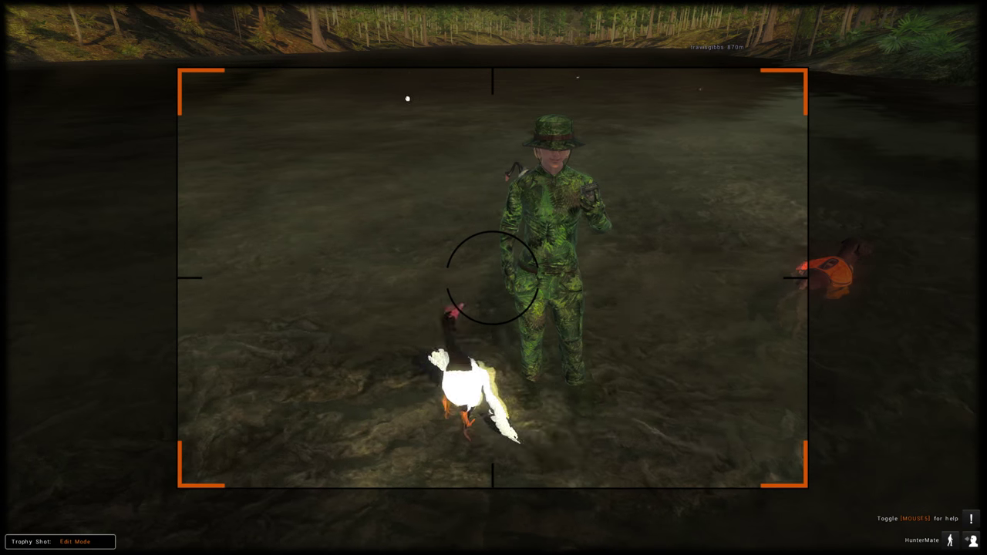
{"action": "left_click_drag", "start_coordinate": [407, 98], "coordinate": [417, 186]}
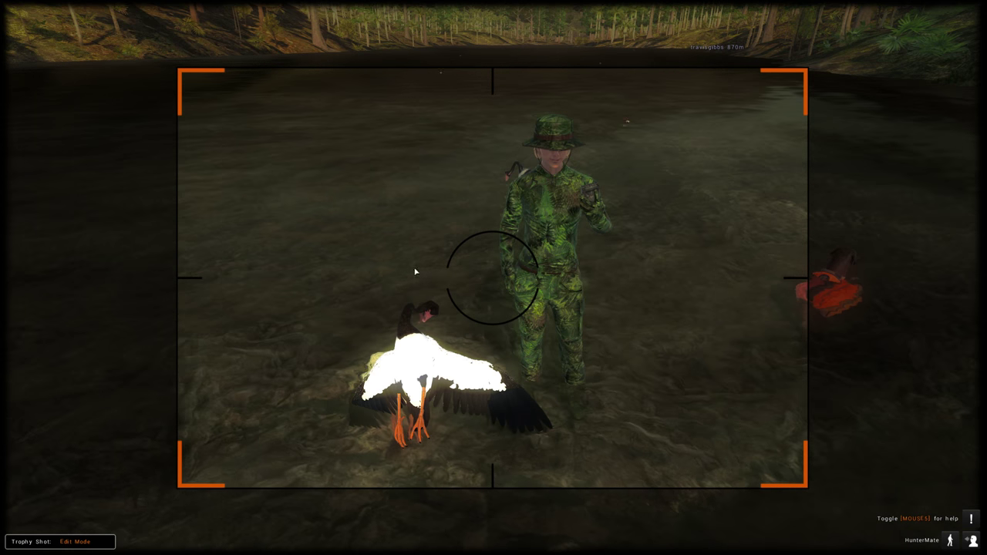
{"action": "right_click", "coordinate": [436, 310]}
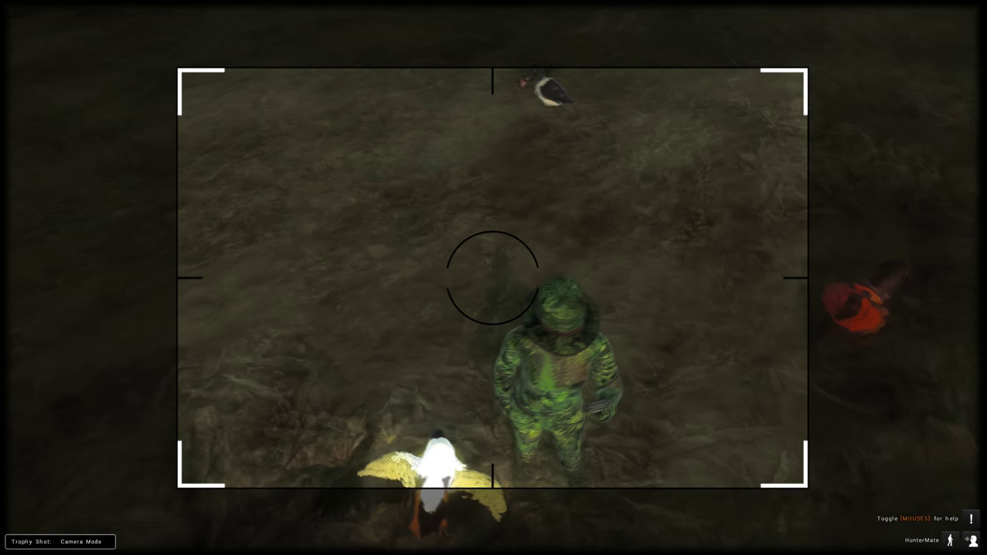
{"action": "right_click", "coordinate": [441, 414]}
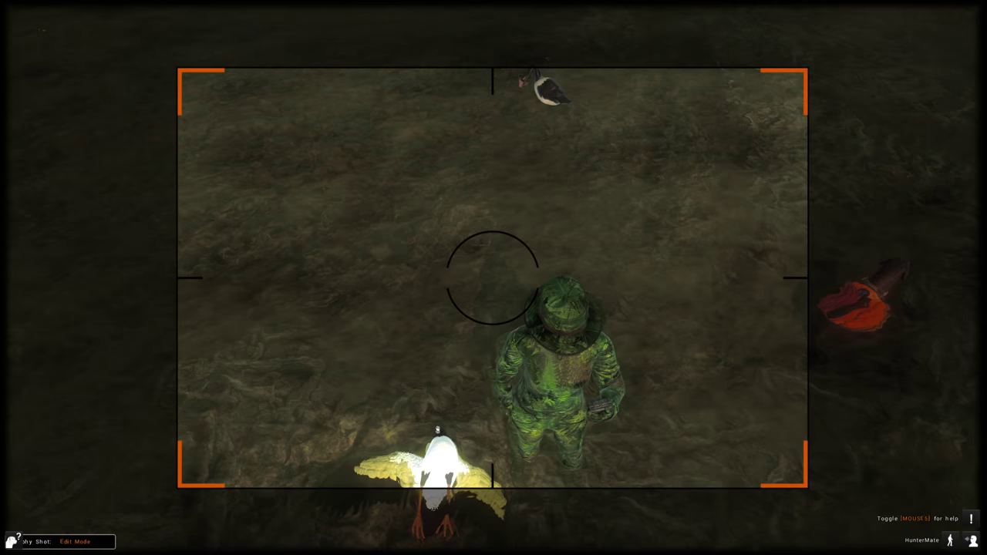
{"action": "mouse_move", "coordinate": [436, 454]}
{"action": "left_mouse_down"}
{"action": "mouse_move", "coordinate": [433, 325]}
{"action": "mouse_move", "coordinate": [319, 111]}
{"action": "mouse_move", "coordinate": [329, 434]}
{"action": "mouse_move", "coordinate": [435, 493]}
{"action": "left_mouse_up"}
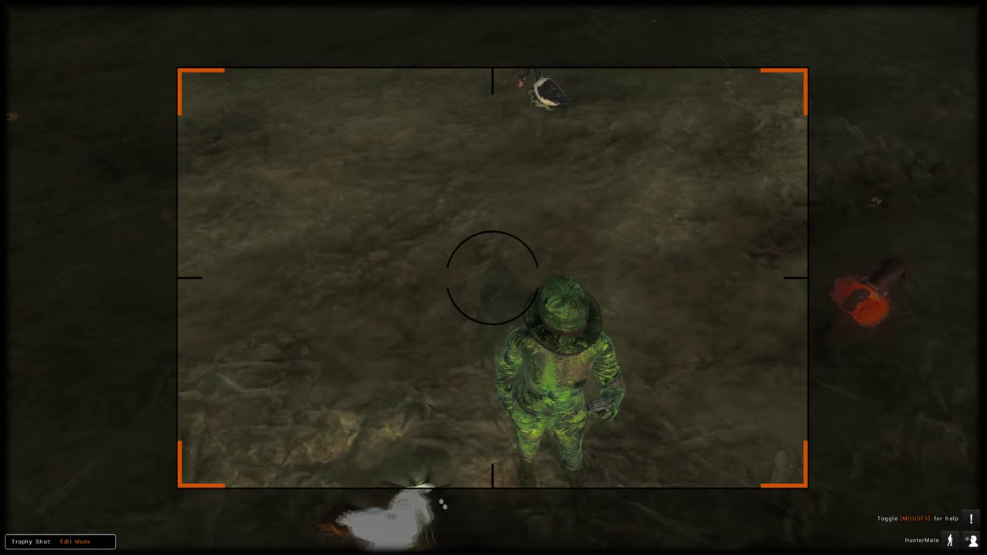
Step: Pull the camera back, move the goose closer to the hunter, and frame a front view
{"action": "right_click", "coordinate": [436, 493]}
{"action": "key", "text": "s"}
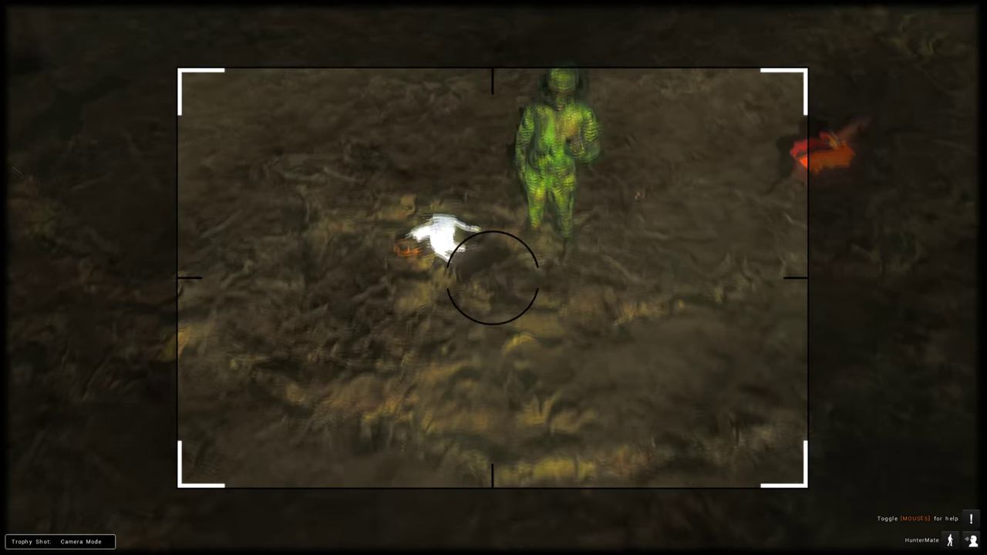
{"action": "right_click", "coordinate": [397, 490]}
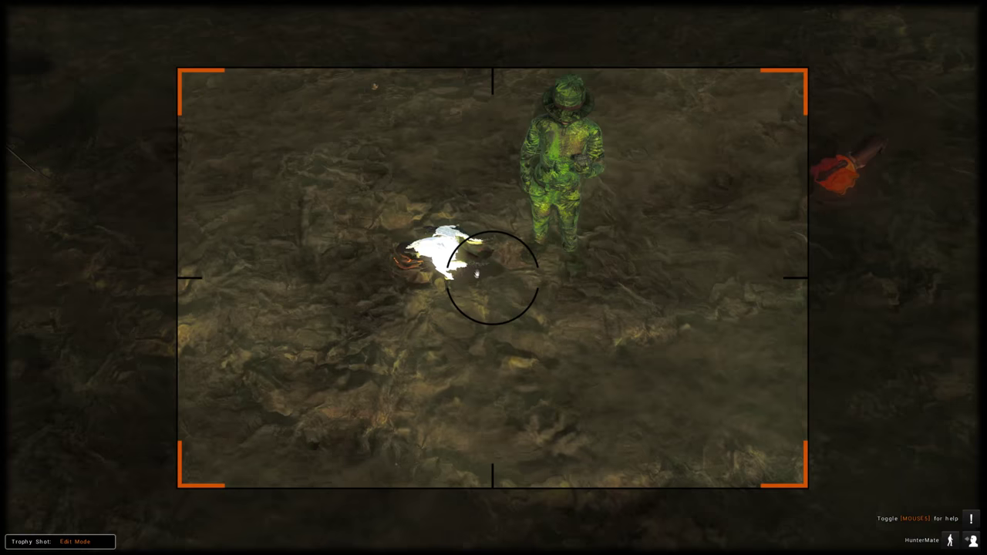
{"action": "left_click_drag", "start_coordinate": [488, 253], "coordinate": [462, 106]}
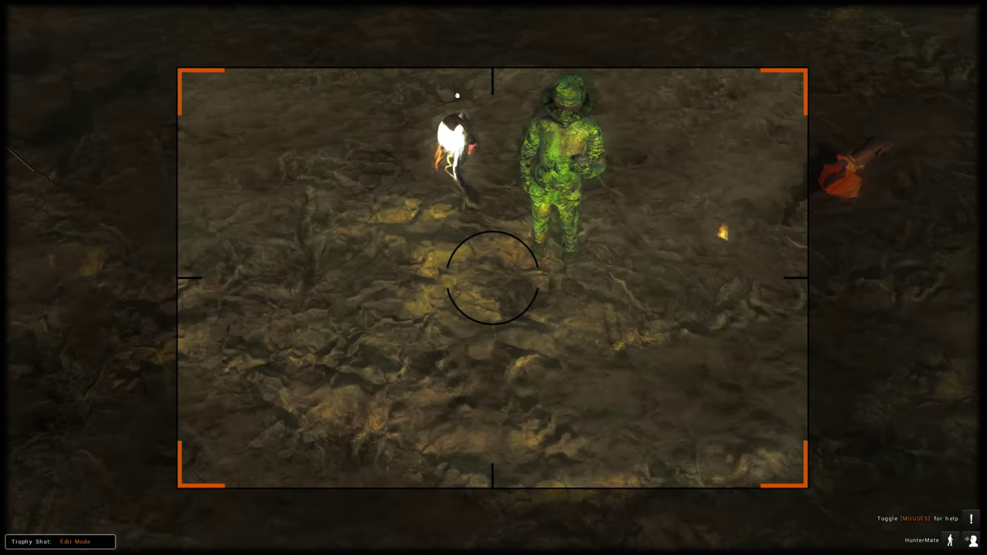
{"action": "right_click", "coordinate": [457, 95]}
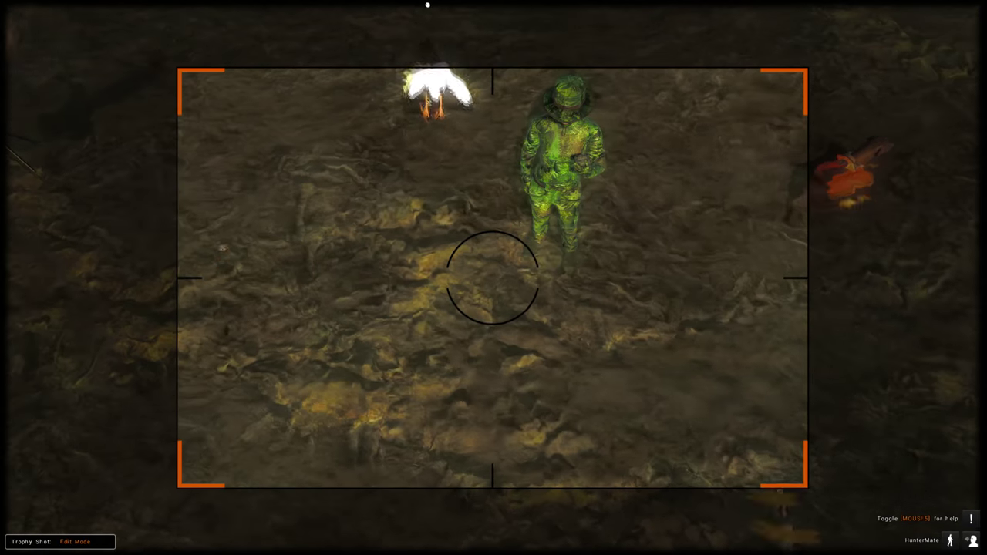
{"action": "right_click", "coordinate": [439, 5]}
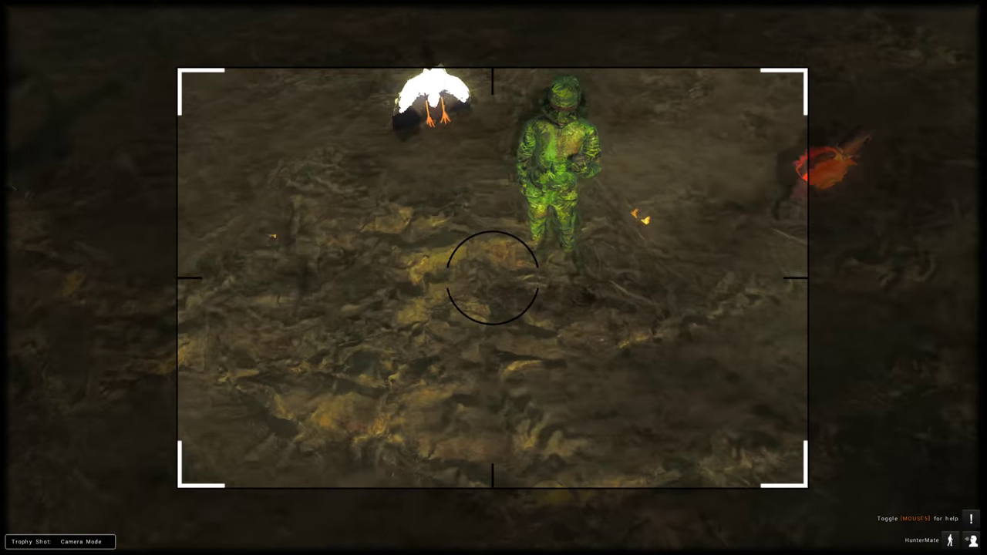
{"action": "scroll", "coordinate": [494, 277], "scroll_direction": "up", "scroll_amount": 3}
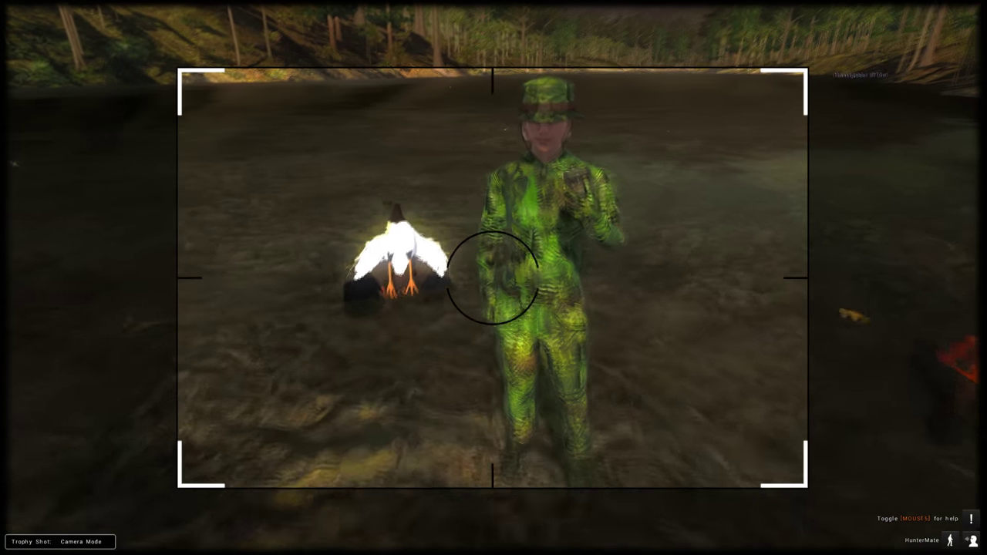
{"action": "scroll", "coordinate": [494, 277], "scroll_direction": "up", "scroll_amount": 2}
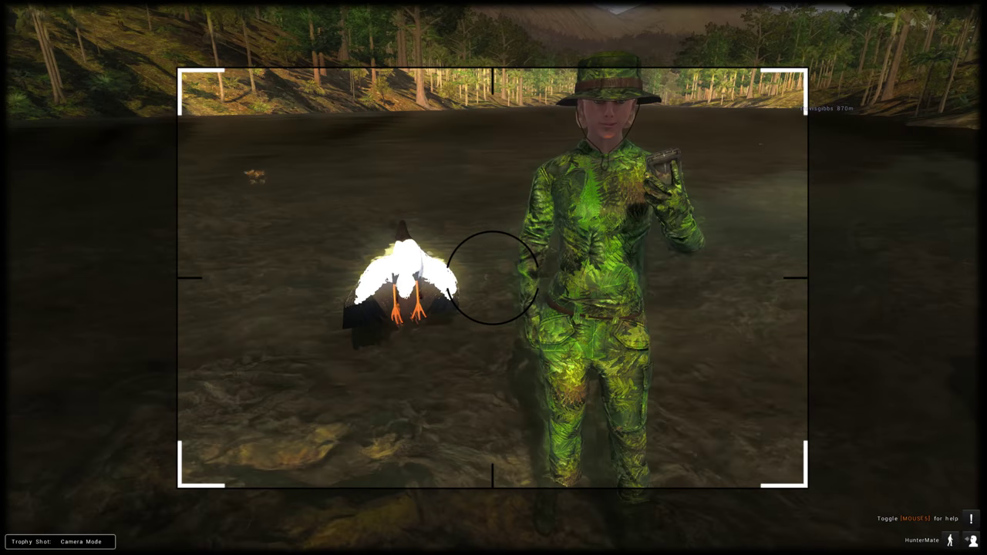
Step: Snap the front-on trophy photo of hunter and goose and accept it
{"action": "left_click", "coordinate": [493, 278]}
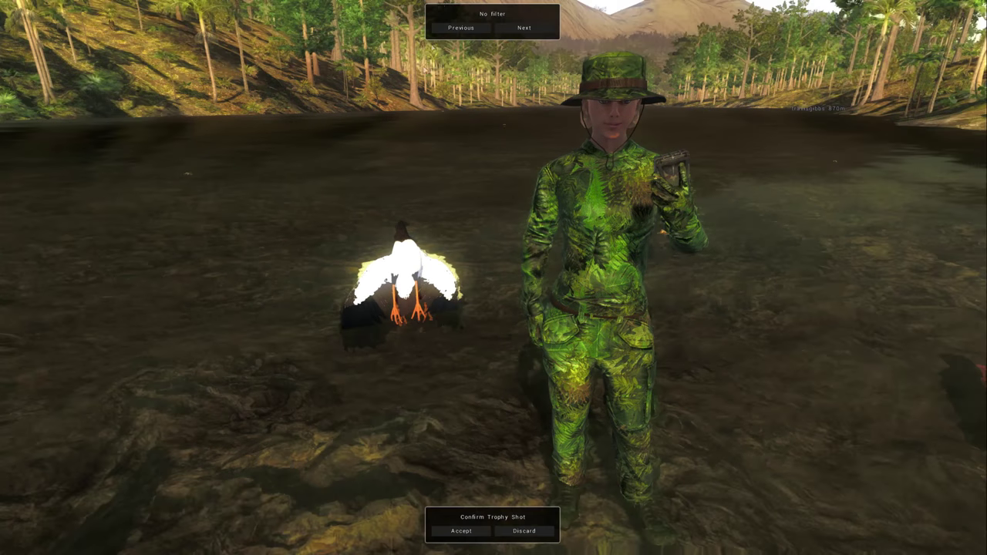
{"action": "left_click", "coordinate": [450, 533]}
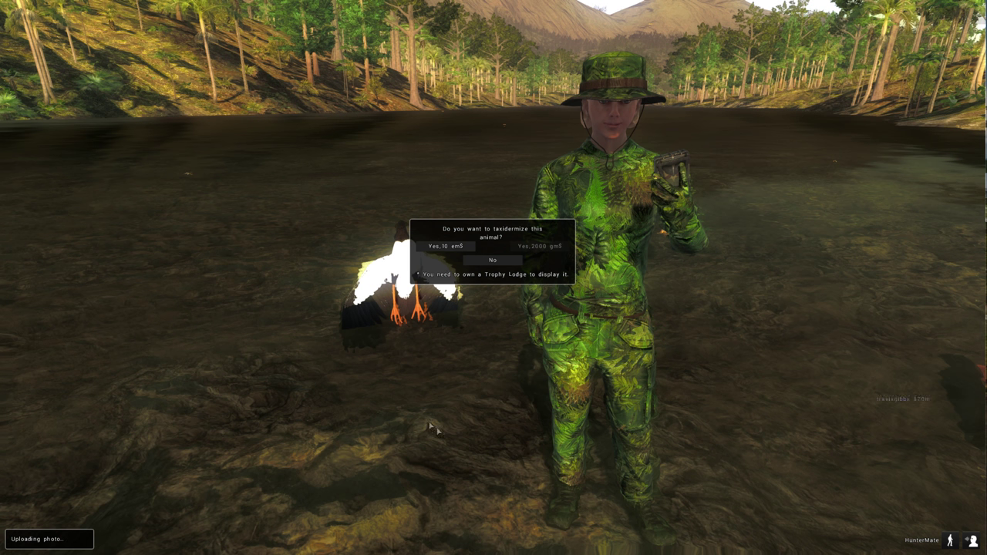